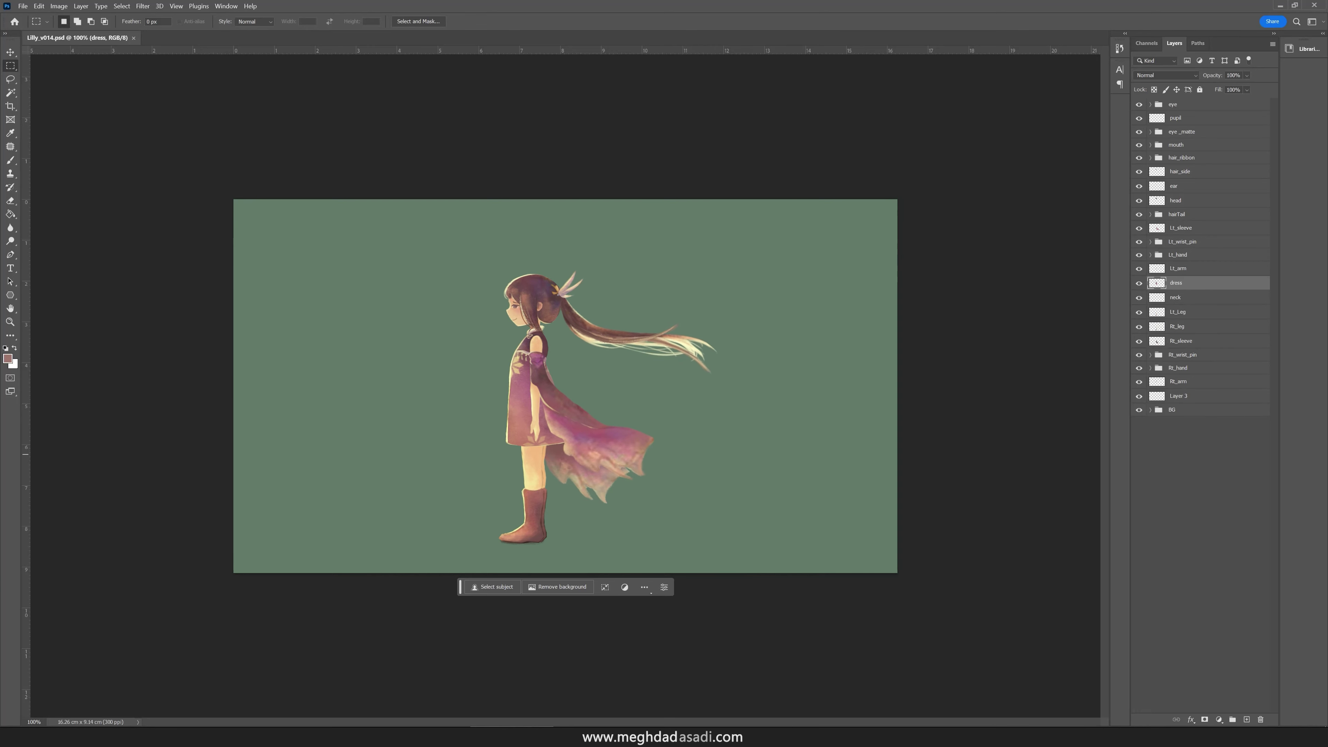
- Examine the separate body parts by selecting the Lt_Leg, Lt_arm, dress, hair_side, Rt_sleeve and Lt_sleeve layers in turn
click(1178, 312)
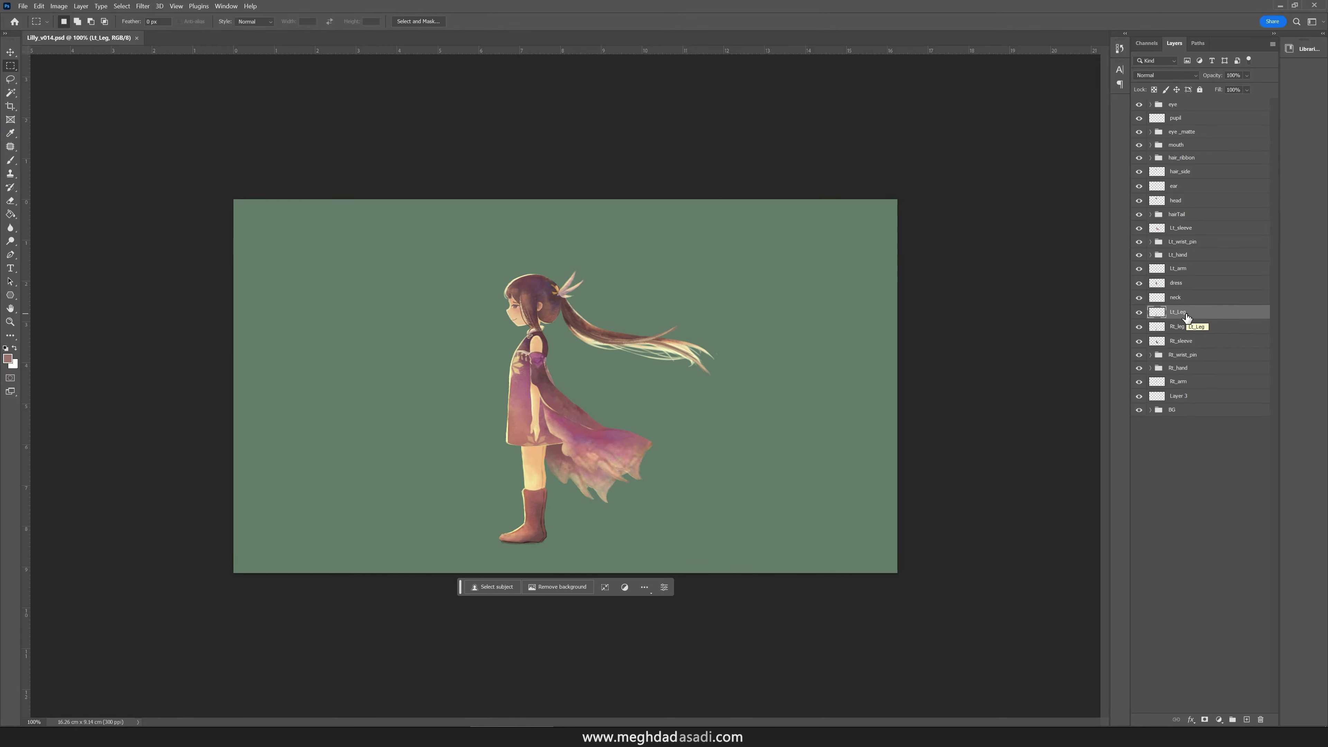
click(1183, 269)
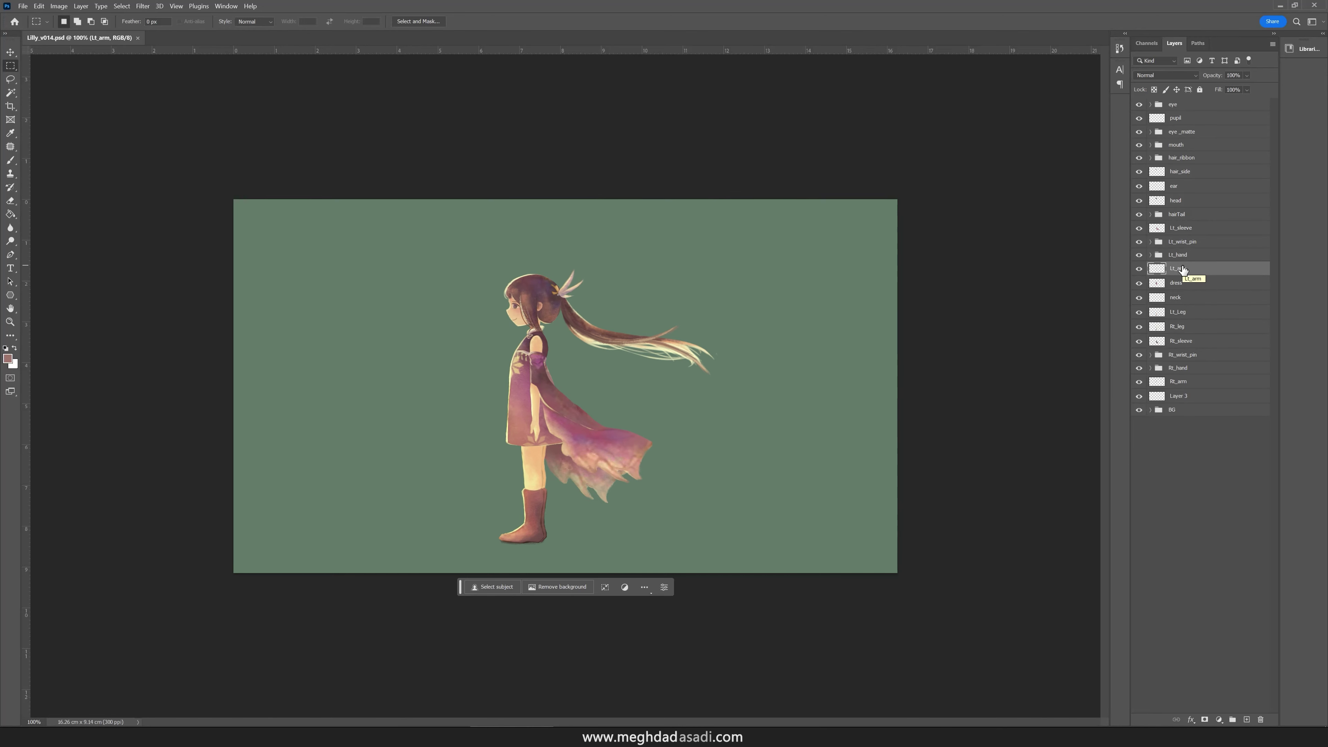
click(1177, 282)
key(v)
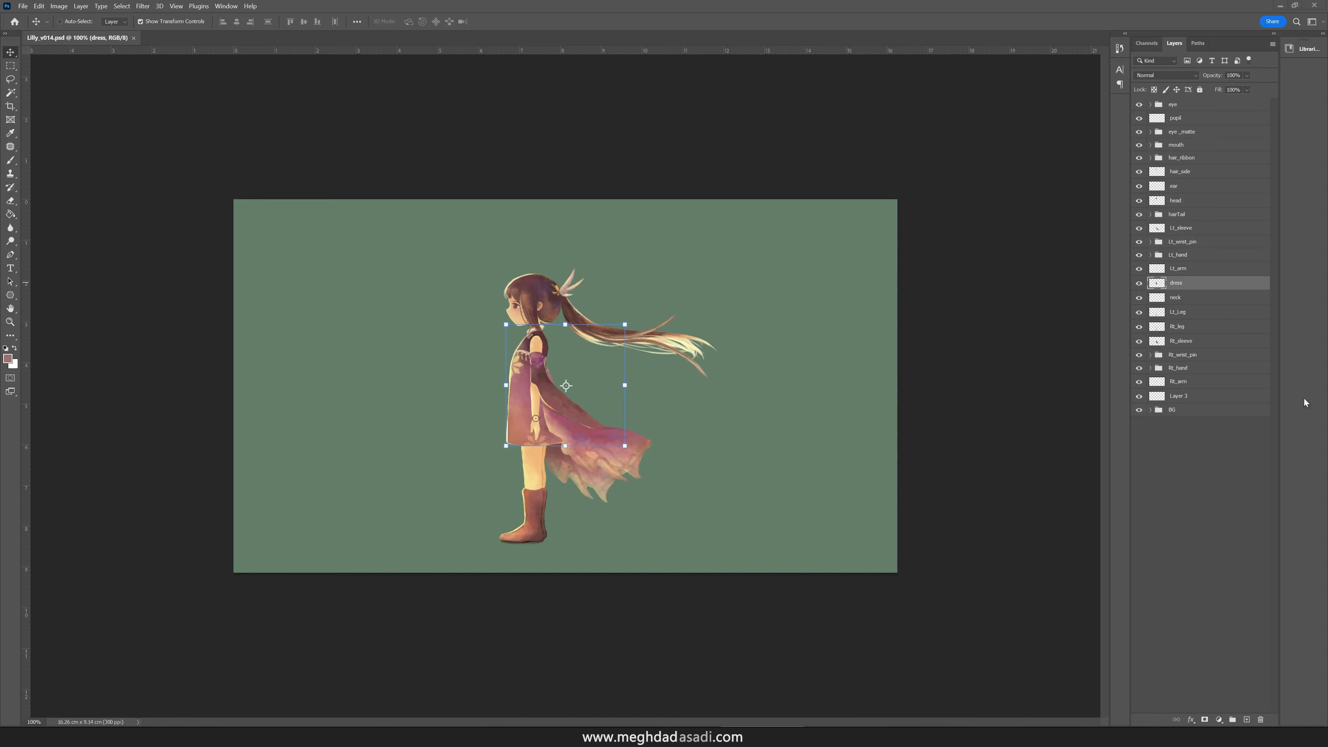
click(1189, 172)
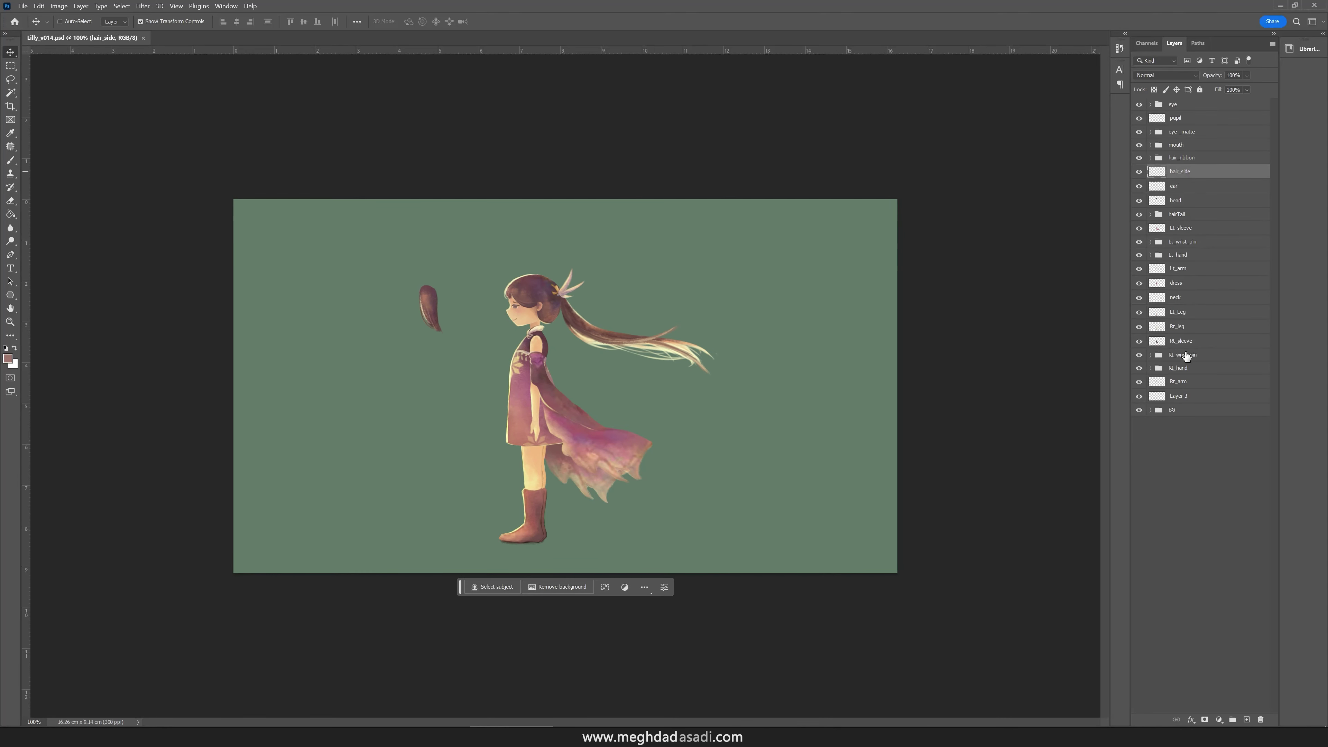
click(1192, 341)
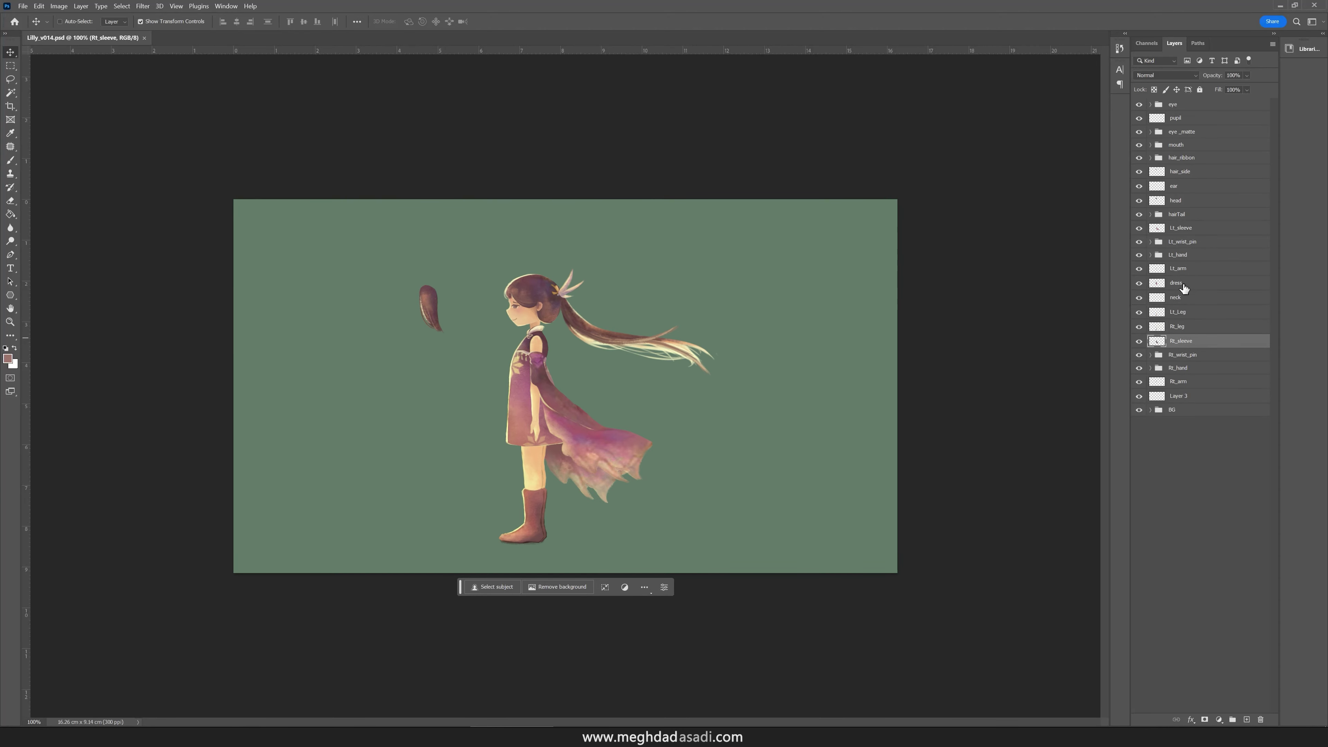
click(1189, 231)
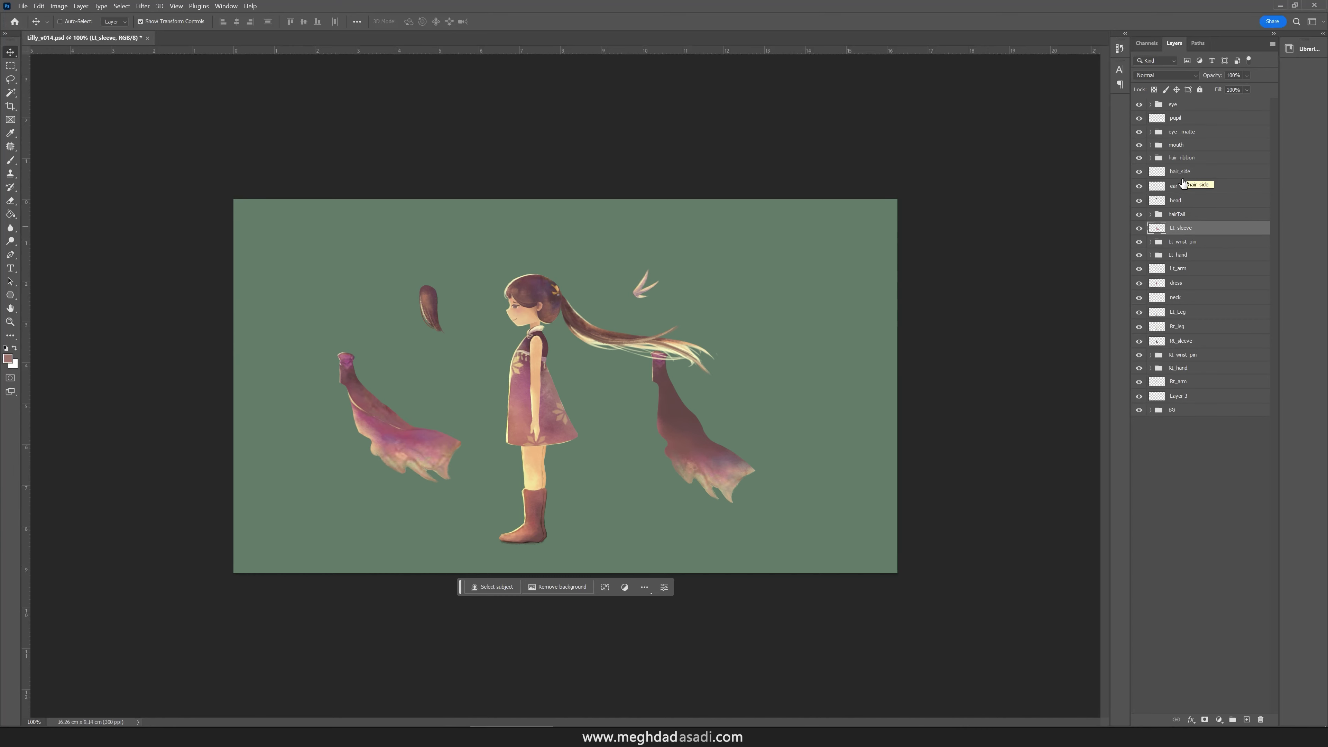
- Expand the hair_ribbon group and step through its ribbonB, ribbonA and ribbonC layers
click(1185, 160)
click(1151, 158)
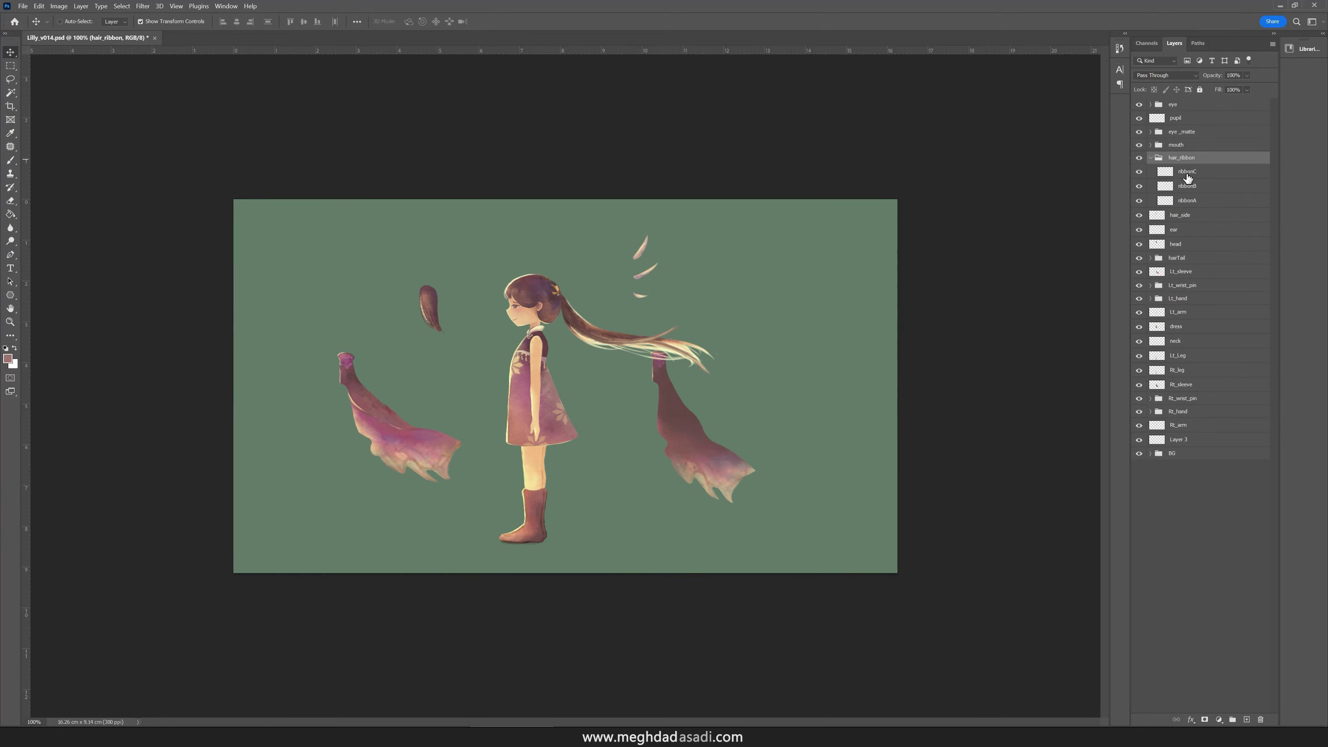
click(1187, 186)
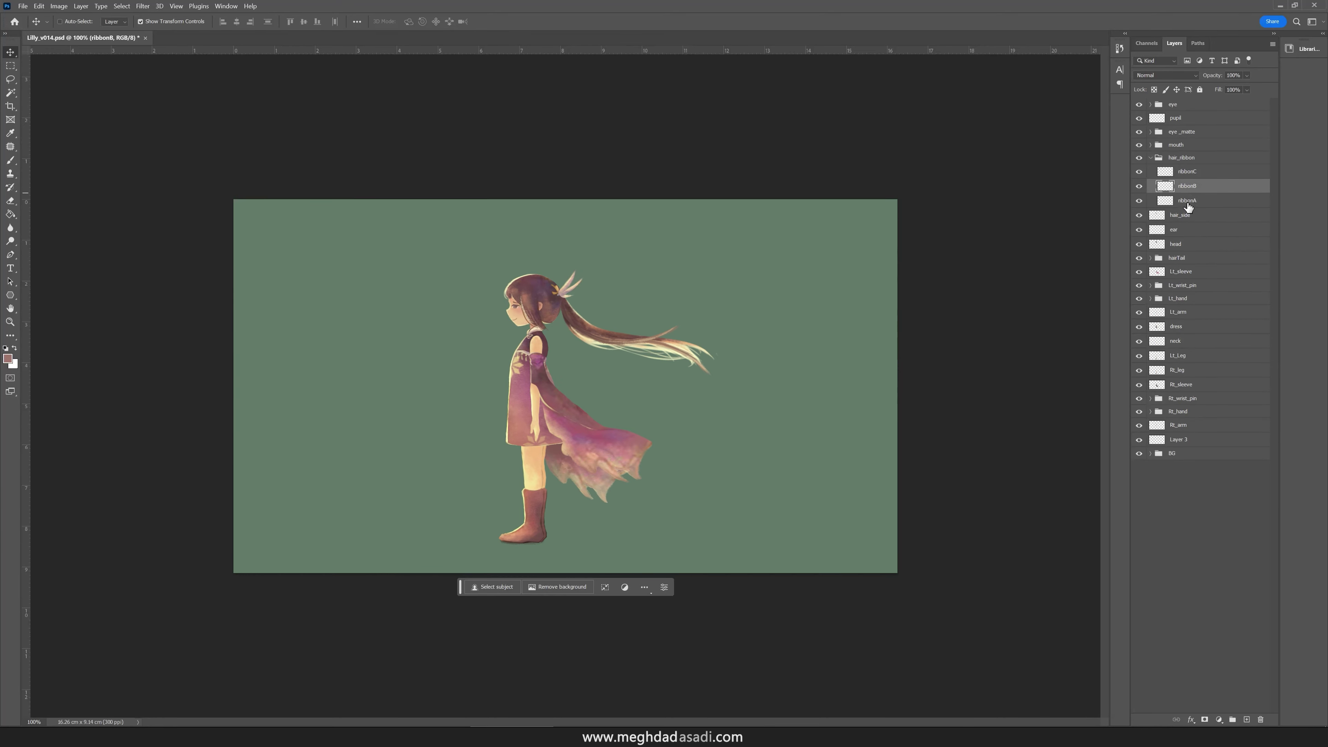
click(1188, 201)
click(1188, 187)
click(1189, 174)
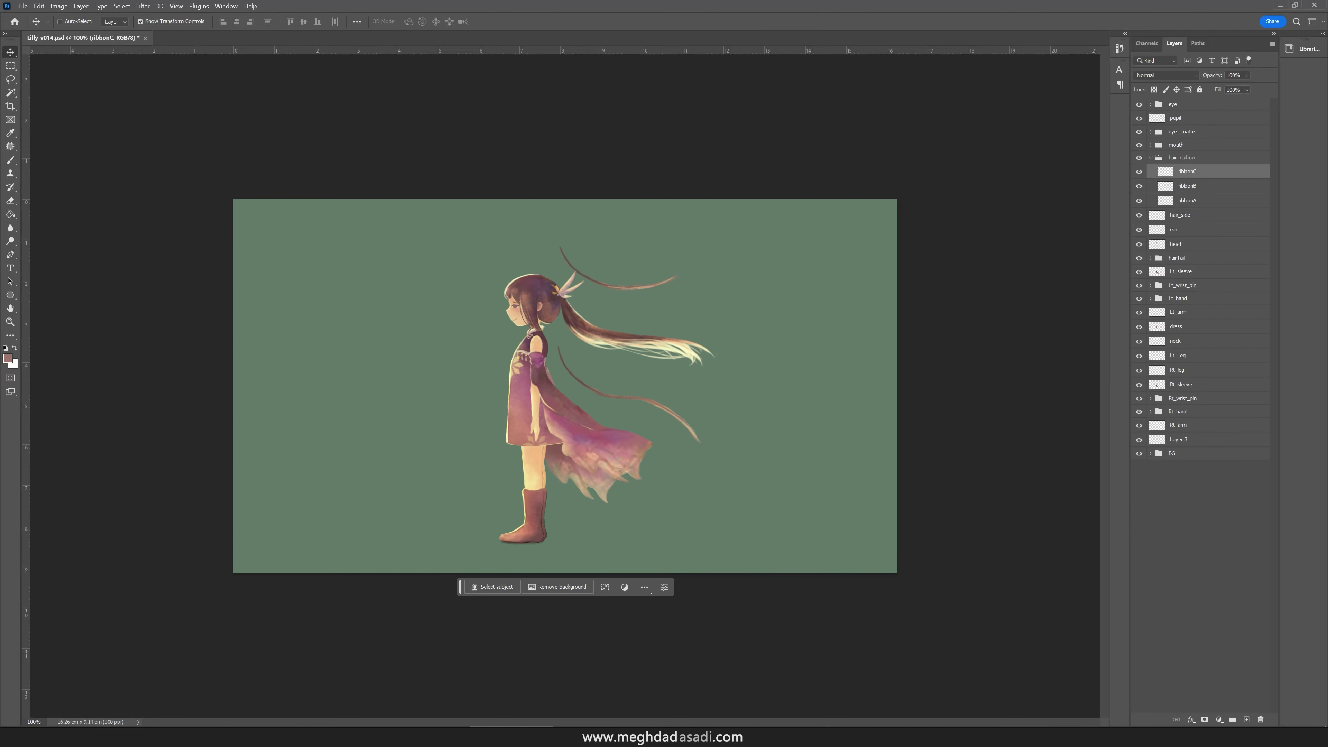
- Examine the hairTail_B and hairTail_A layers inside the hairTail group, and collapse the hairTail and hair_ribbon groups
click(1178, 258)
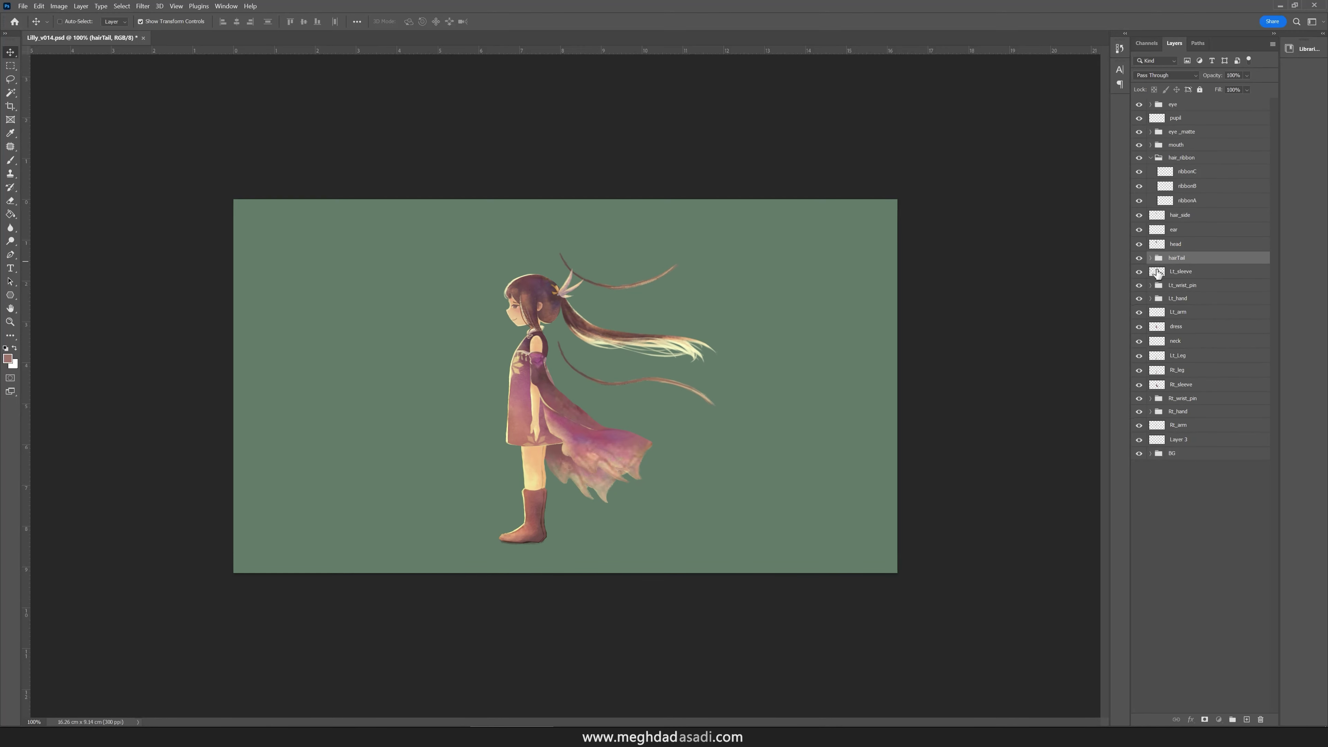
click(1151, 258)
click(1195, 285)
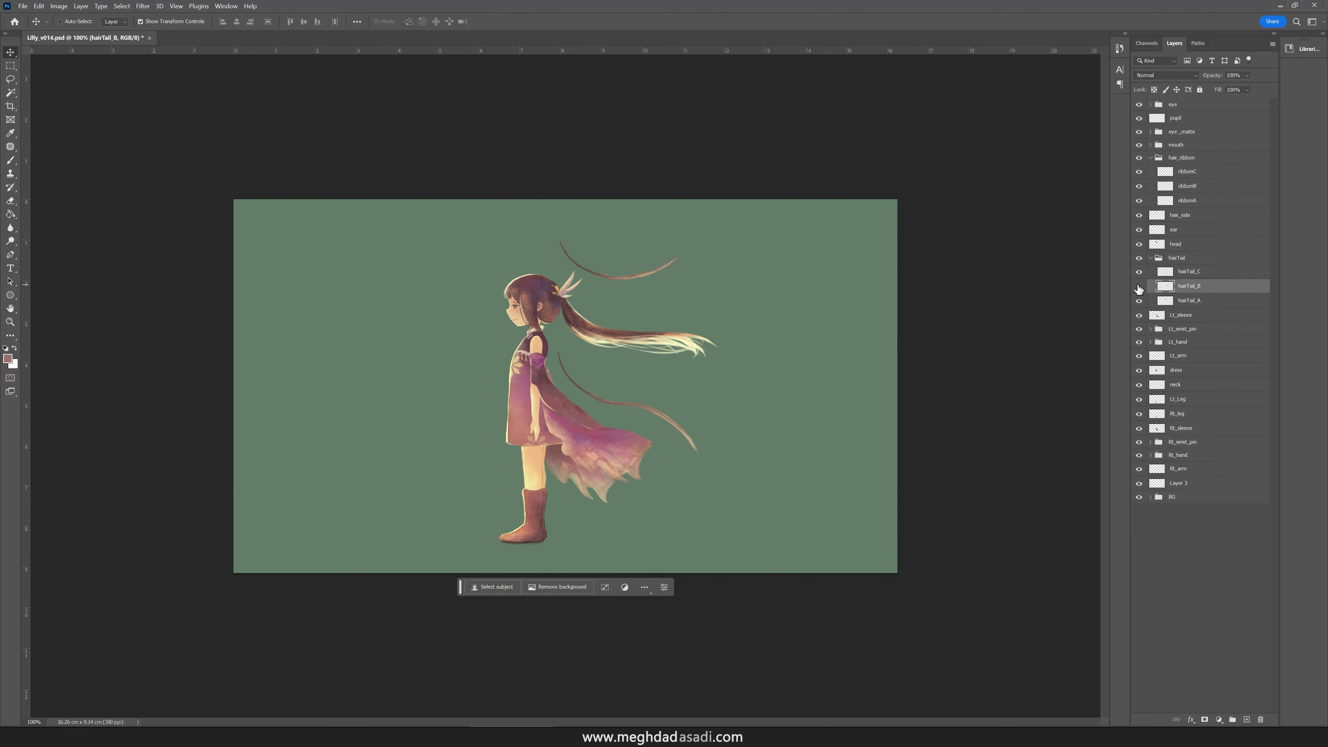
click(1190, 300)
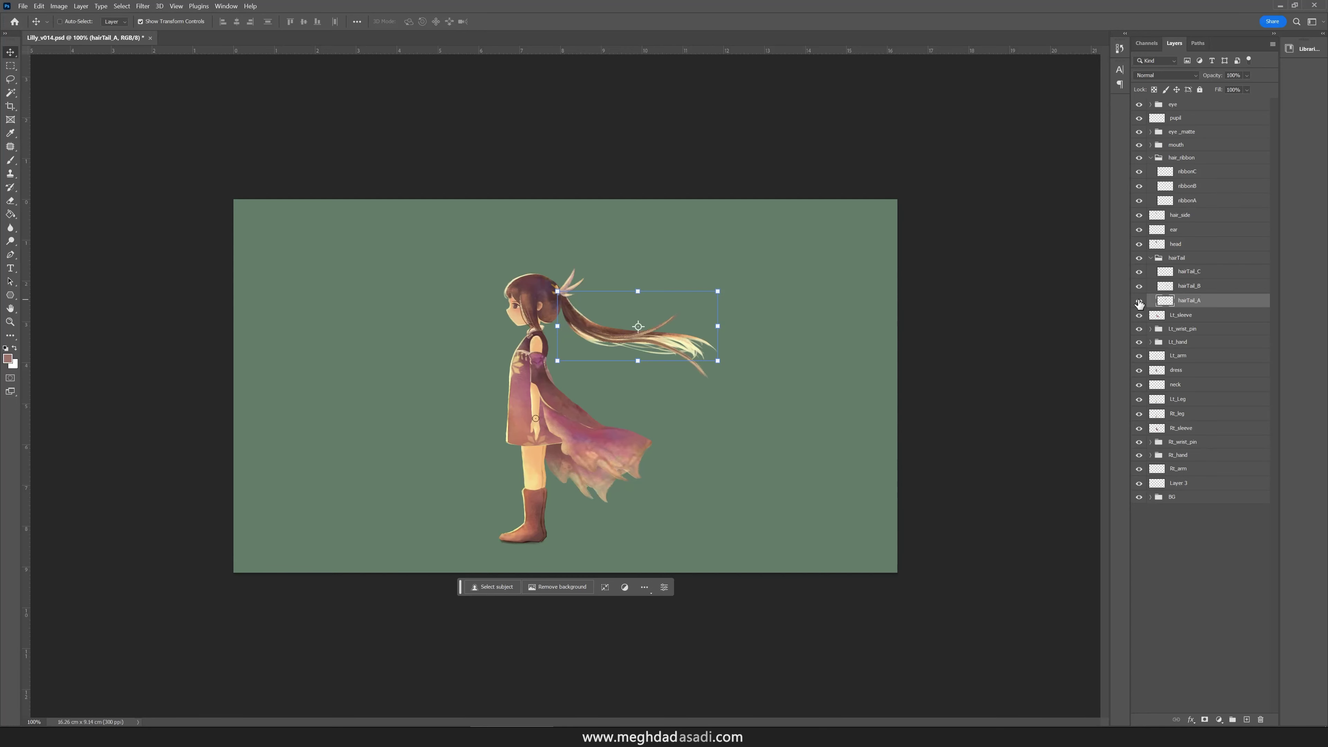
click(1151, 259)
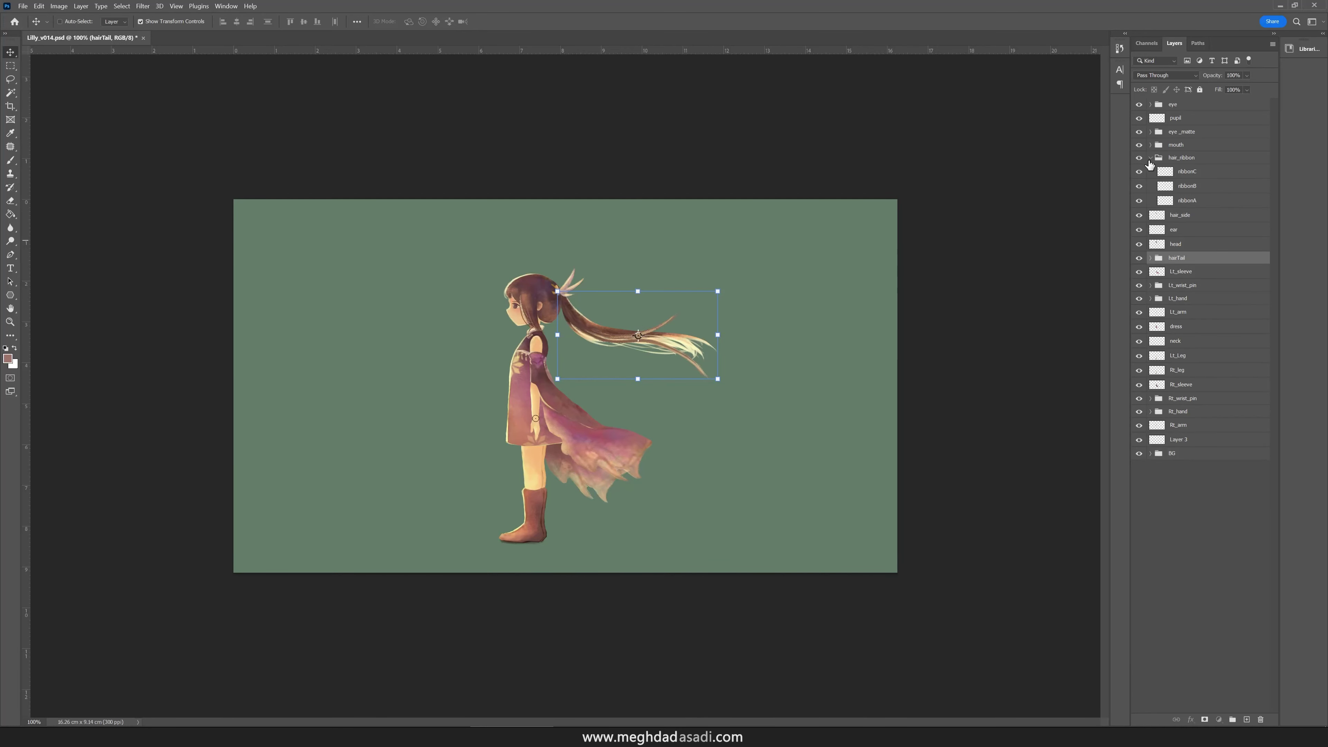
click(1151, 158)
- Zoom in on the face and temporarily hide the eye, pupil and eye_matte layers to examine the face without them
click(1177, 104)
scroll(499, 295, up, 5)
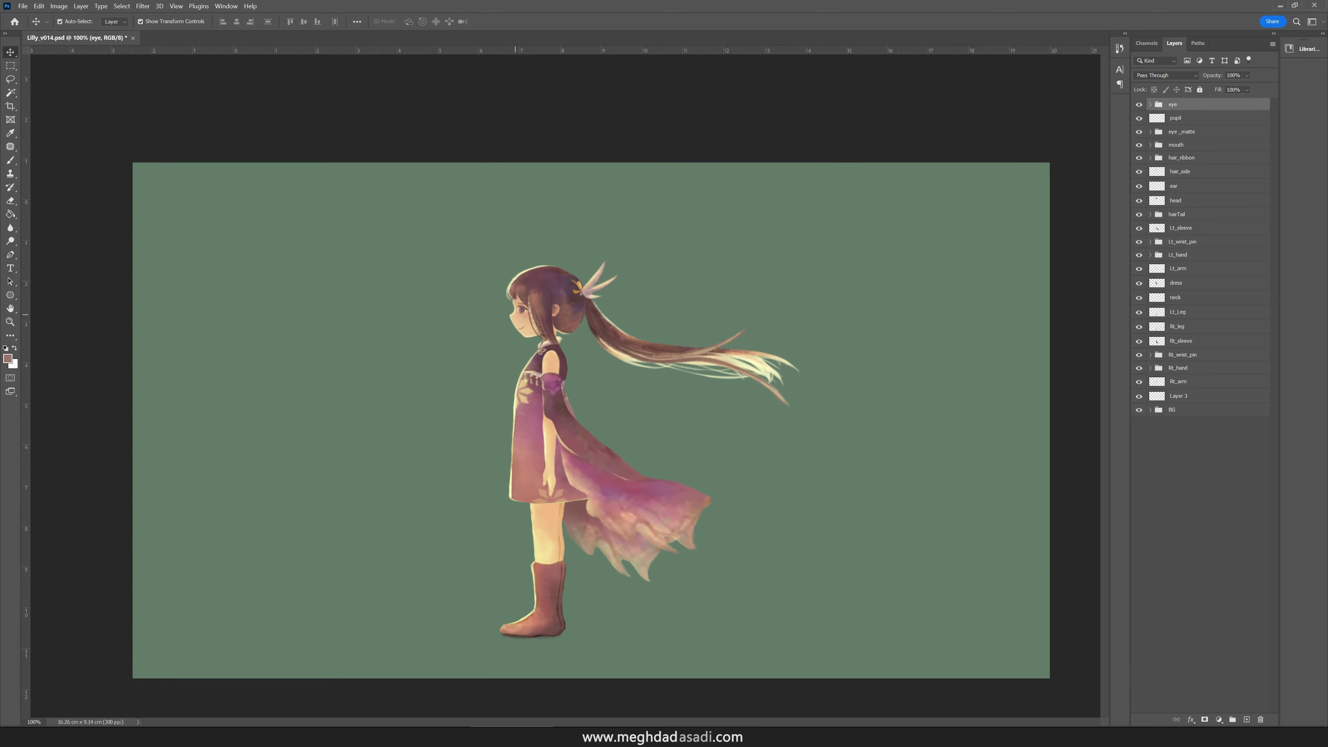
drag(1139, 104, 1139, 135)
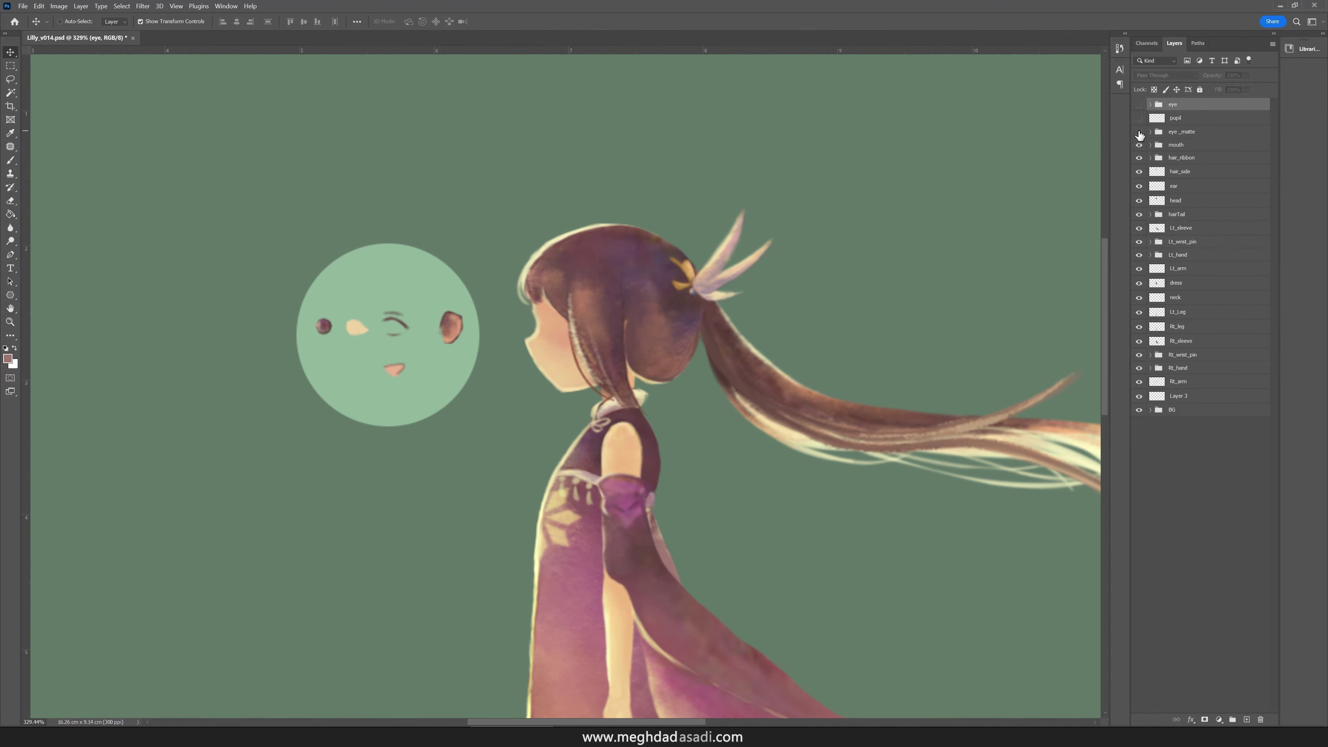
drag(1139, 135, 1139, 104)
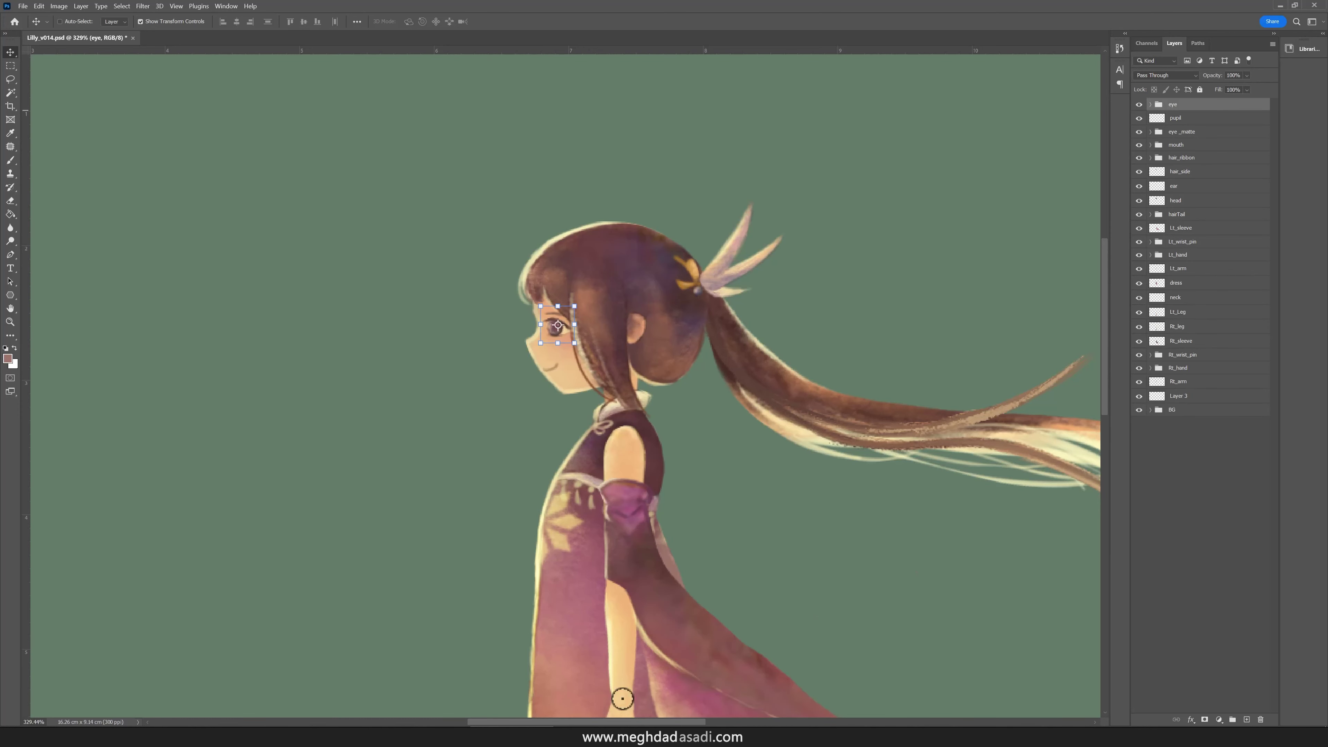
- Expand the mouth and Lt_hand groups, and select Lt_hand for a close look at the hand
click(1151, 145)
click(1151, 356)
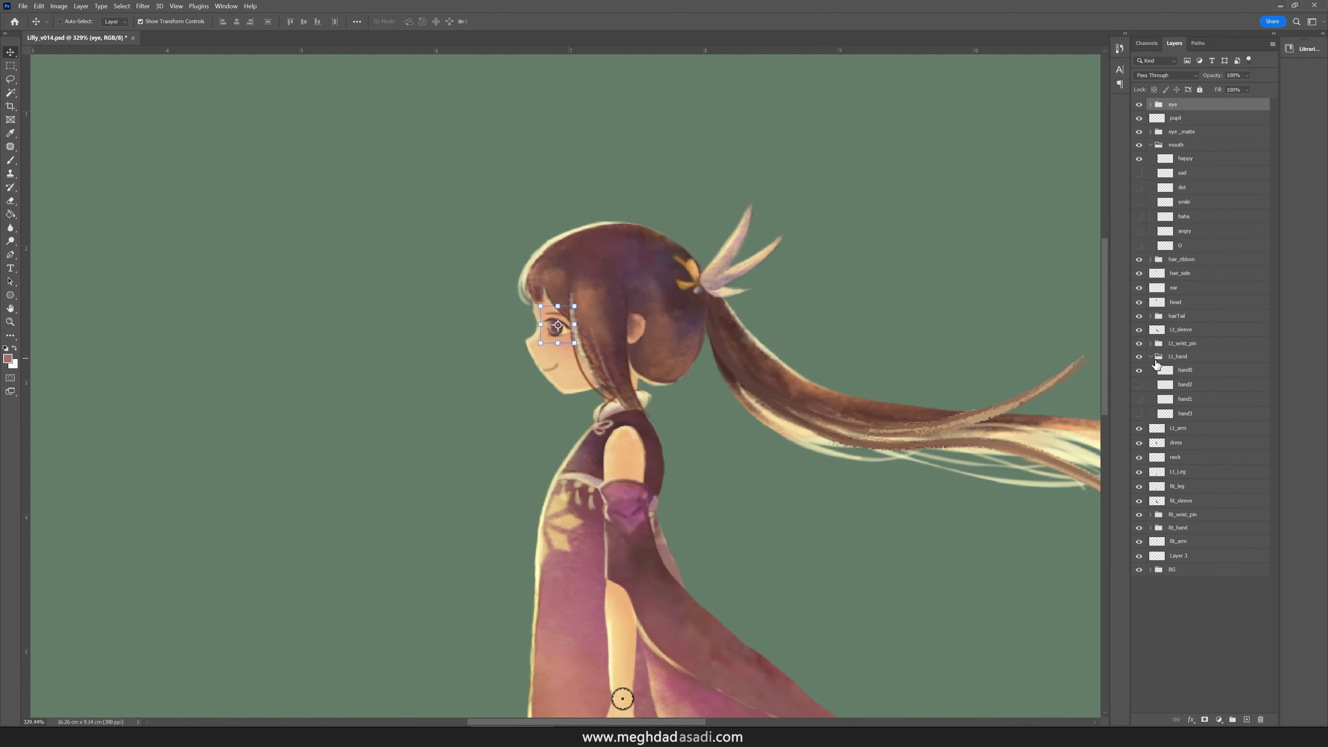
click(1185, 360)
drag(753, 534, 735, 297)
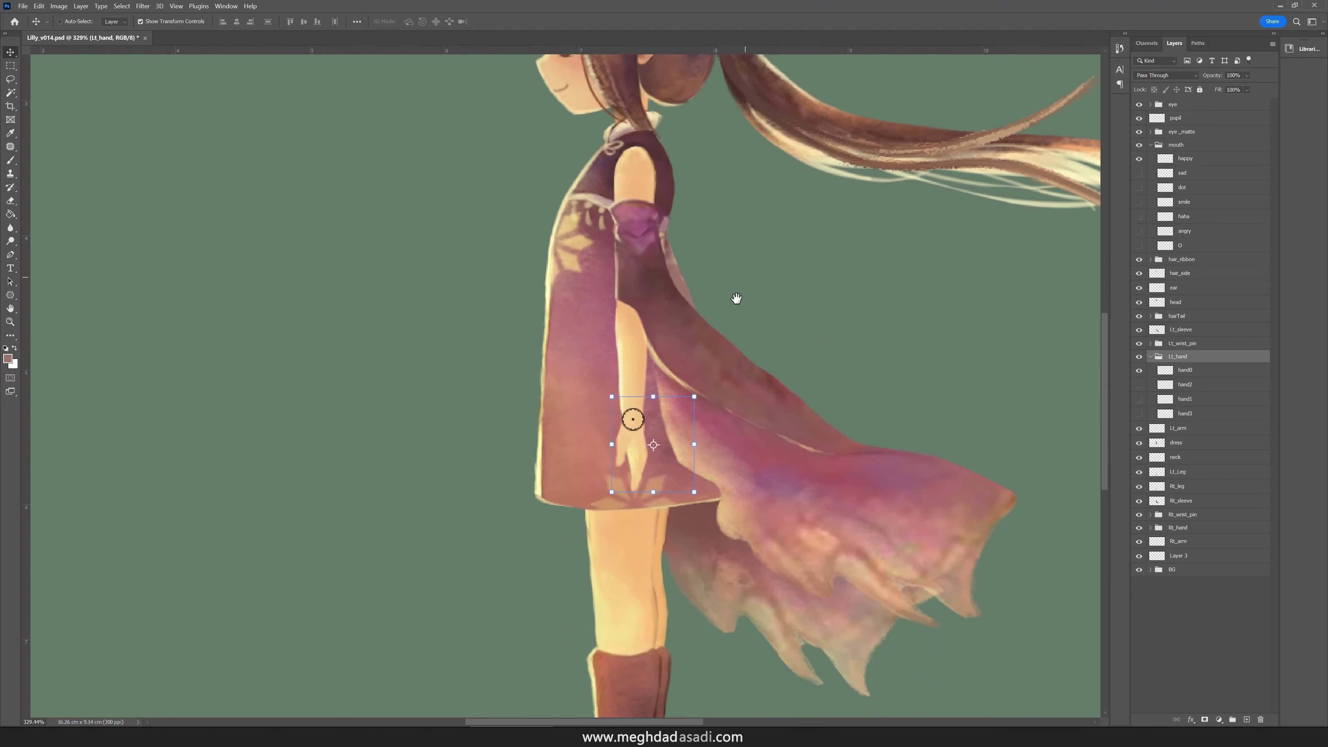
ctrl+click(663, 461)
ctrl+click(663, 460)
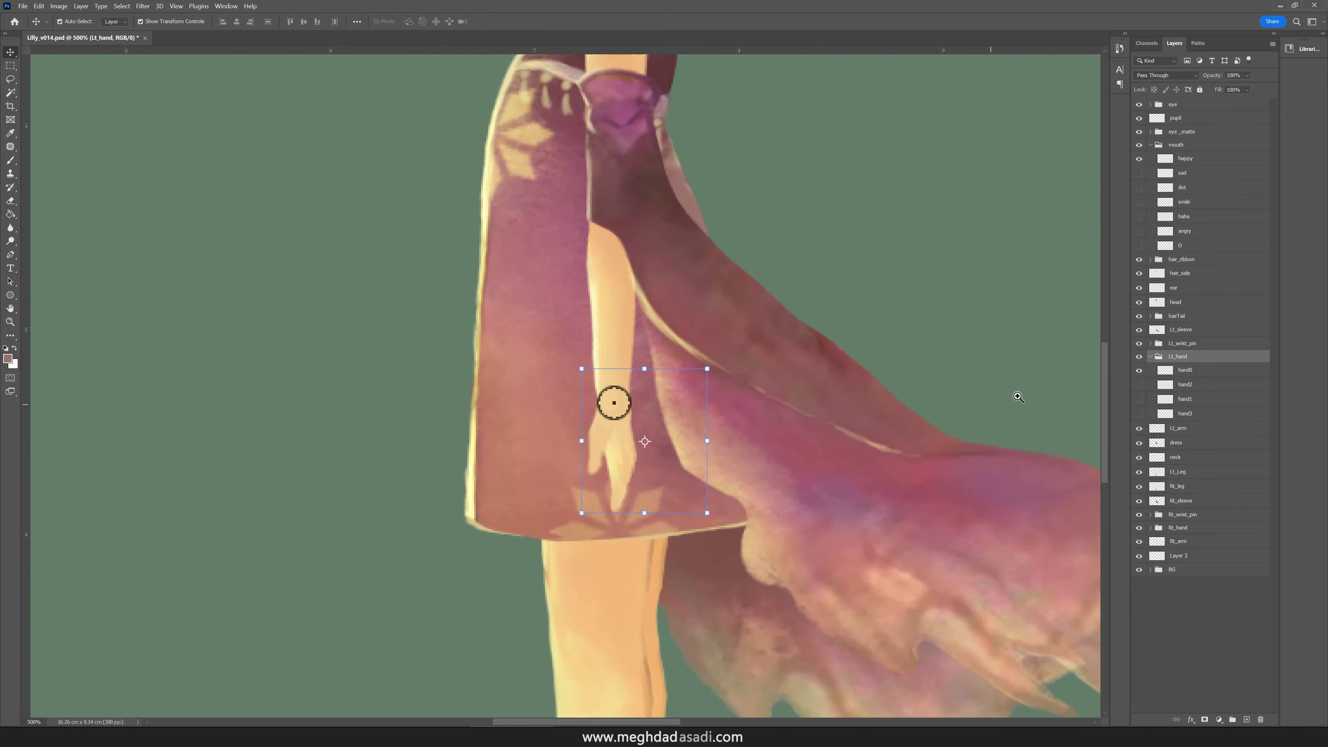
- Hide the Lt_wrist_pin group, preview the hand2, hand1 and hand3 poses one at a time, and show hand0 again
click(1140, 343)
click(1139, 370)
click(1139, 385)
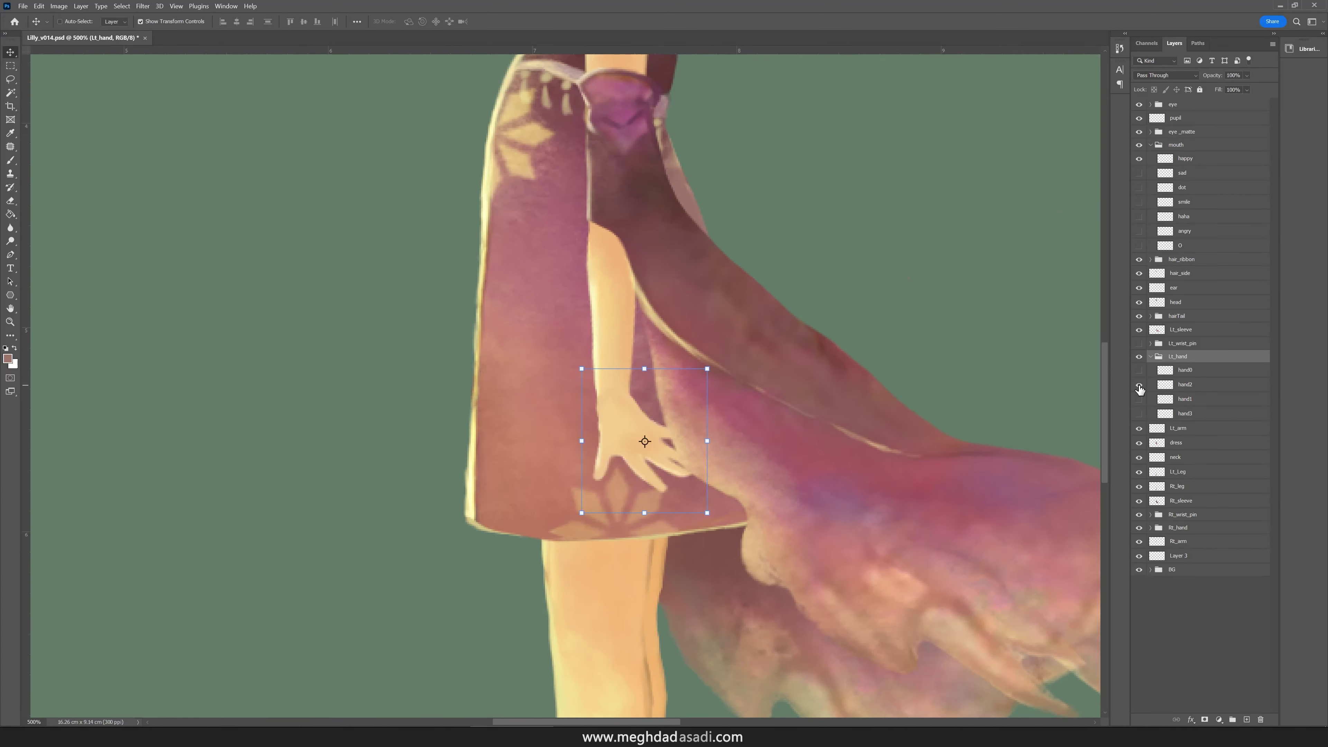
click(1140, 384)
click(1140, 399)
click(1140, 399)
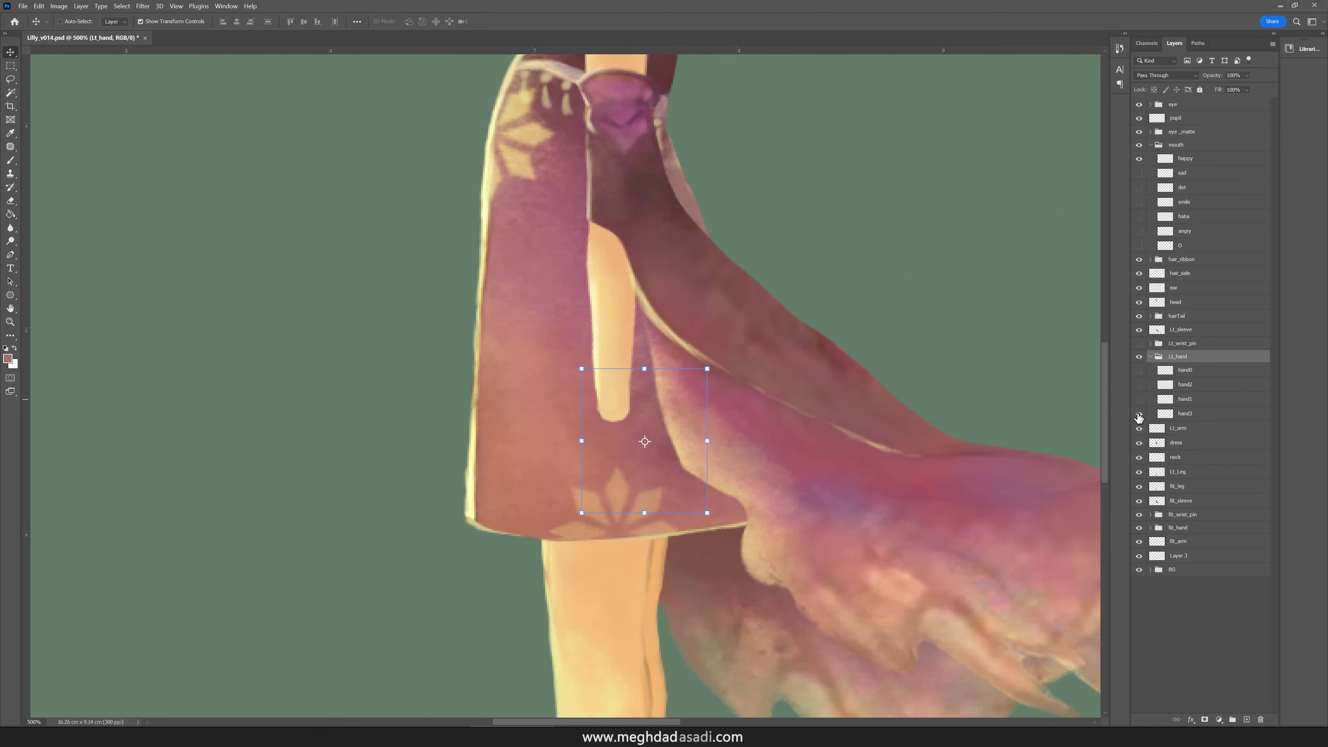
click(1139, 414)
click(1139, 413)
click(1140, 370)
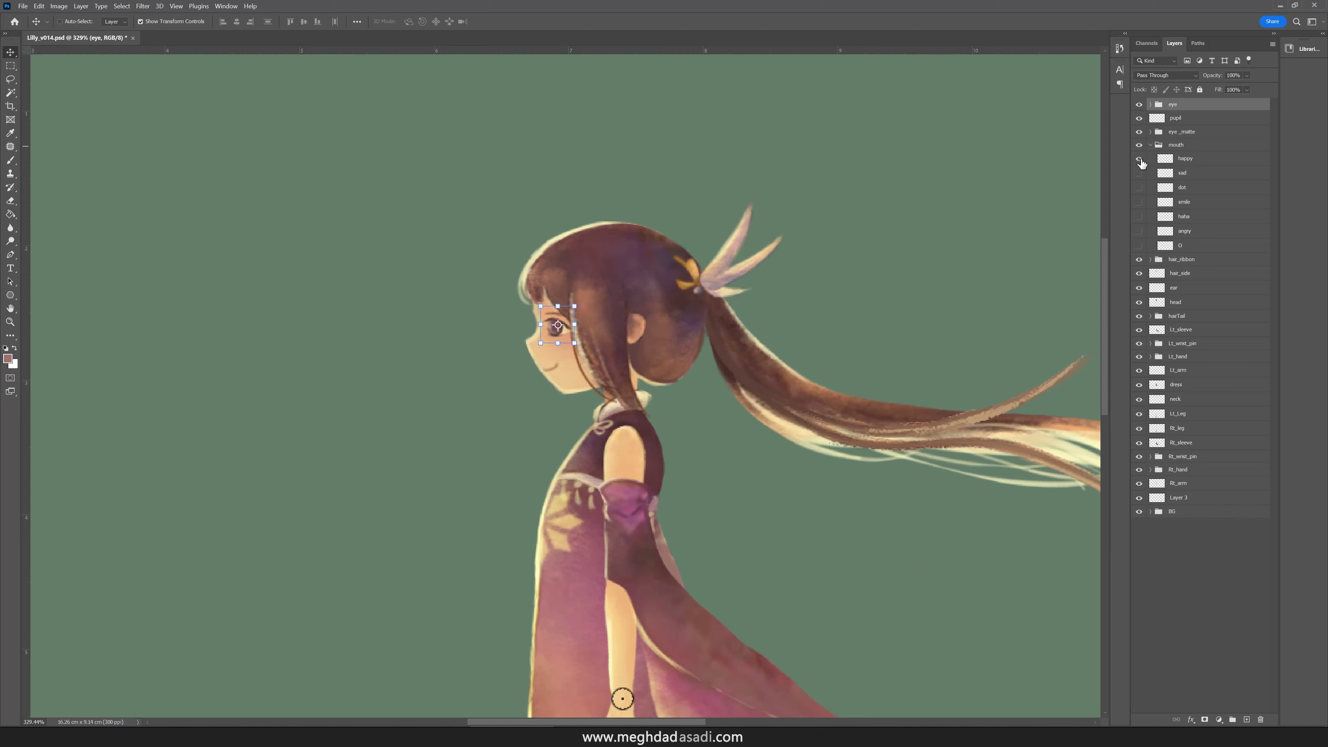
- Hide the happy mouth and preview the sad, smile and angry mouth shapes one at a time
click(1140, 164)
click(1139, 176)
click(1140, 176)
click(1141, 202)
click(1140, 202)
click(1140, 231)
click(1137, 231)
- Preview the sad mouth while selecting the mouth and eye groups, and switch back to the happy mouth
click(1140, 174)
click(1177, 146)
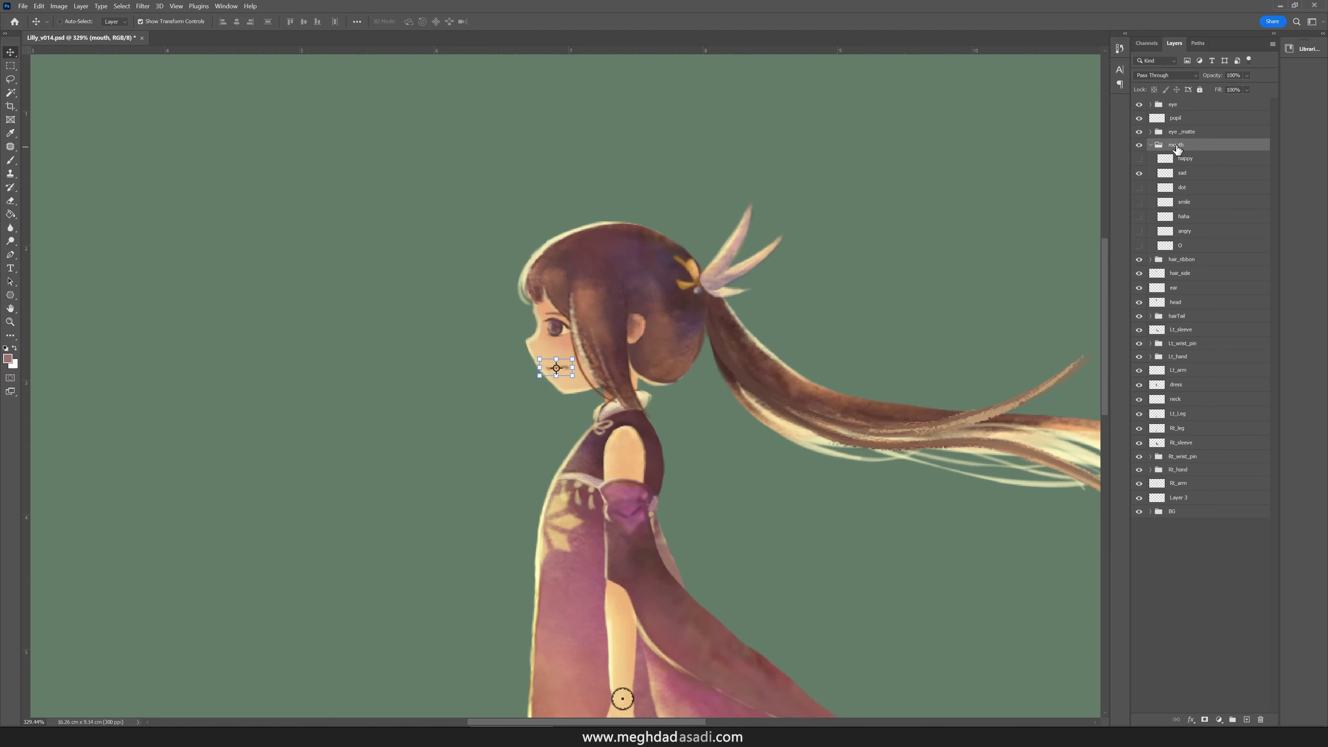
click(1177, 108)
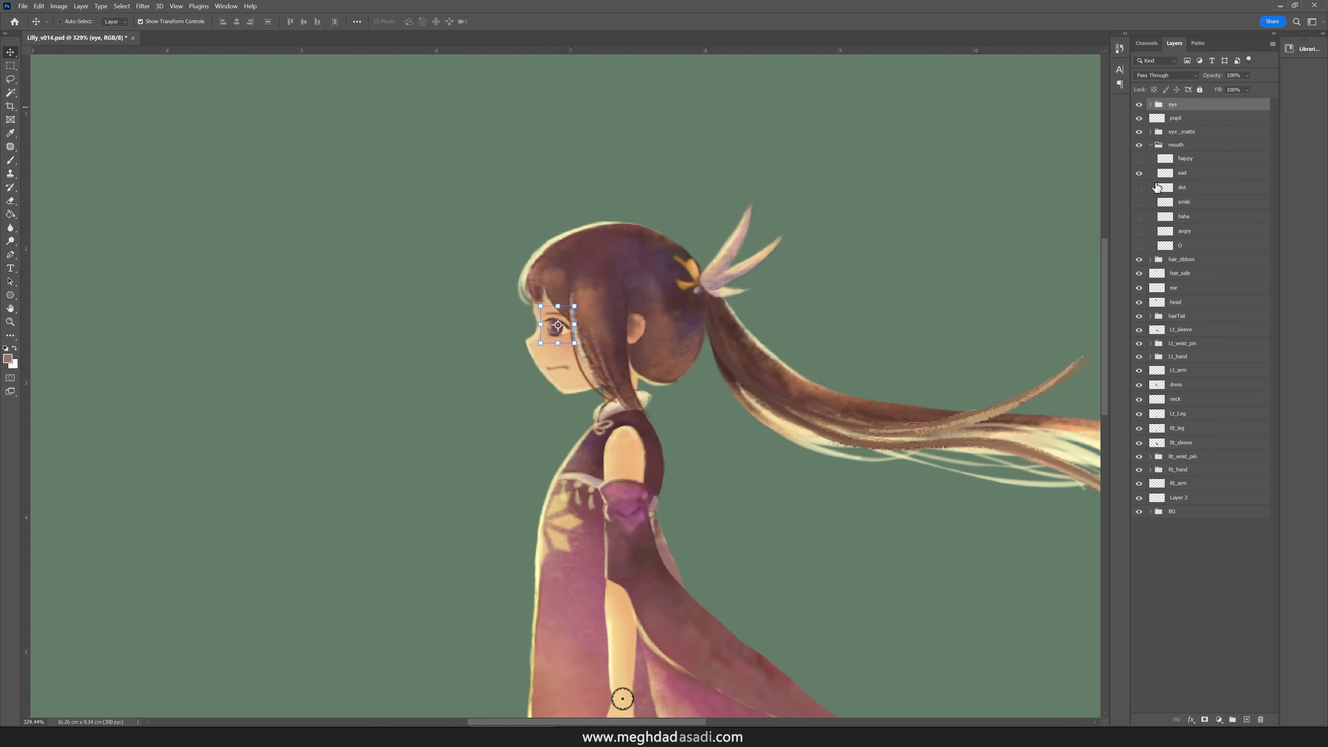
click(1140, 173)
click(1140, 159)
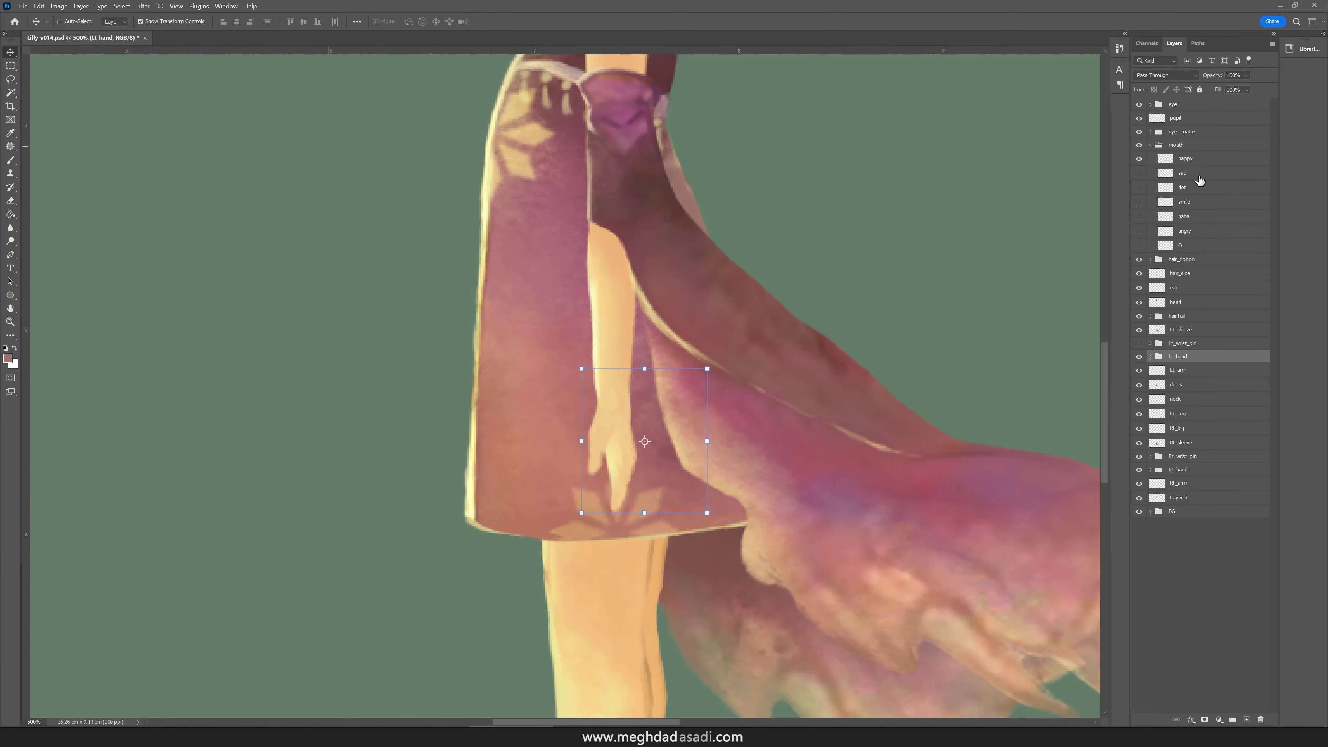
- Collapse the mouth group after selecting its layers from happy to O, and make the Lt_wrist_pin group visible
click(1200, 247)
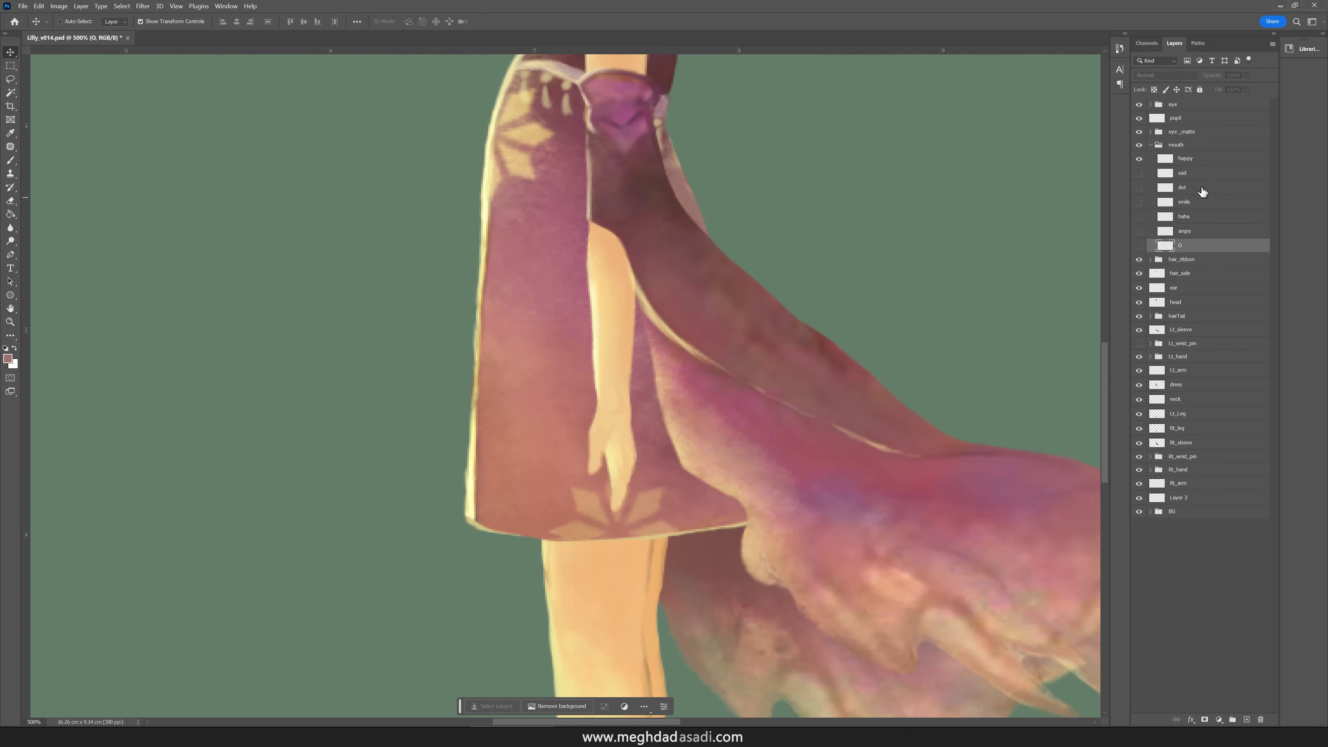
shift+click(1203, 164)
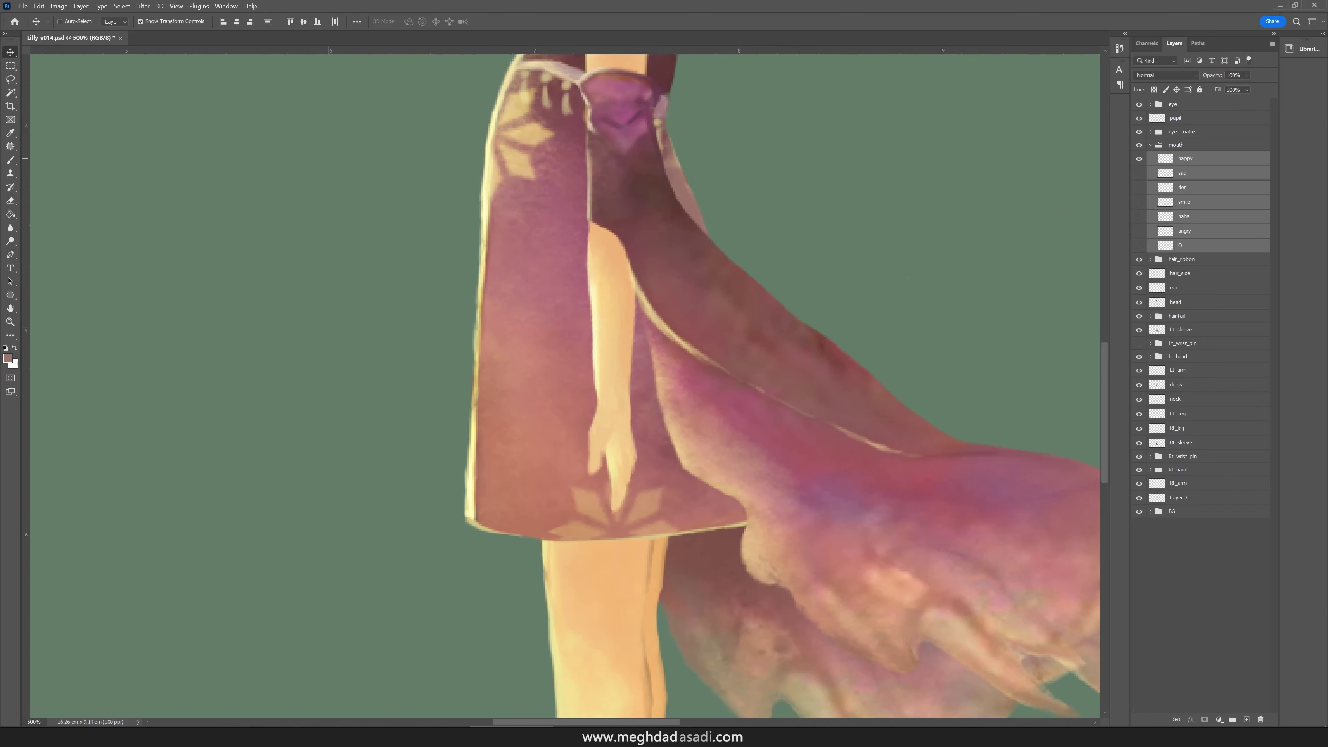
click(1151, 145)
click(1188, 257)
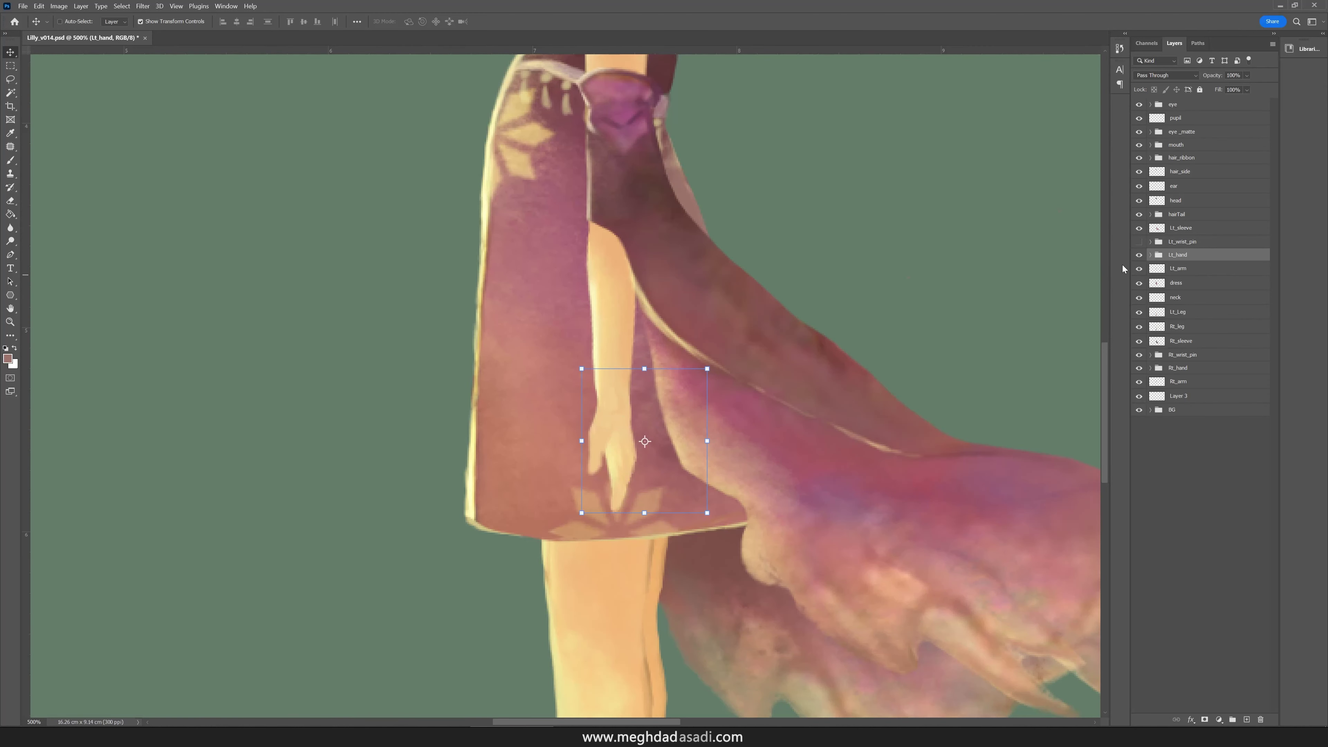
click(1140, 242)
- Try rotating the Lt_hand group about 5.5 degrees around the wrist pin and moving it sideways
key(ctrl+t)
mouse_move(723, 524)
mouse_down()
mouse_move(803, 466)
mouse_move(816, 395)
mouse_move(726, 500)
mouse_up()
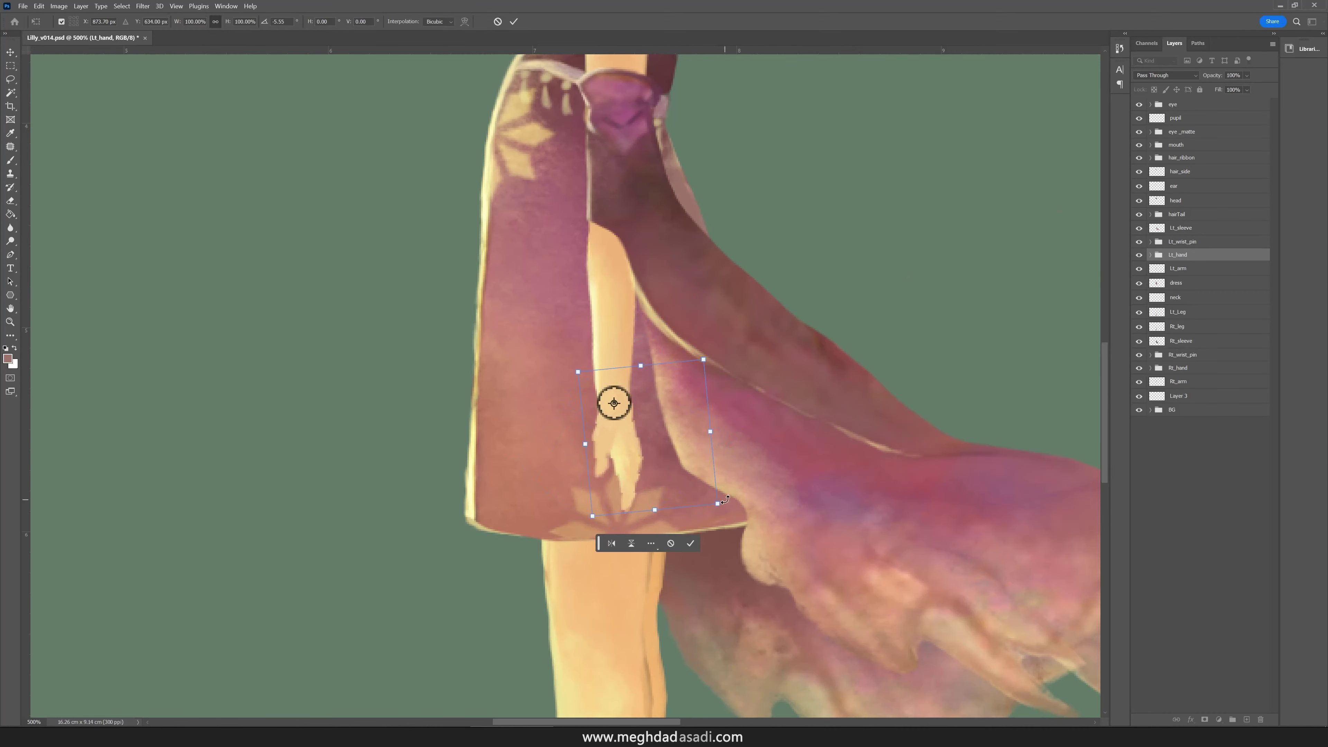
key(ctrl+z)
key(Escape)
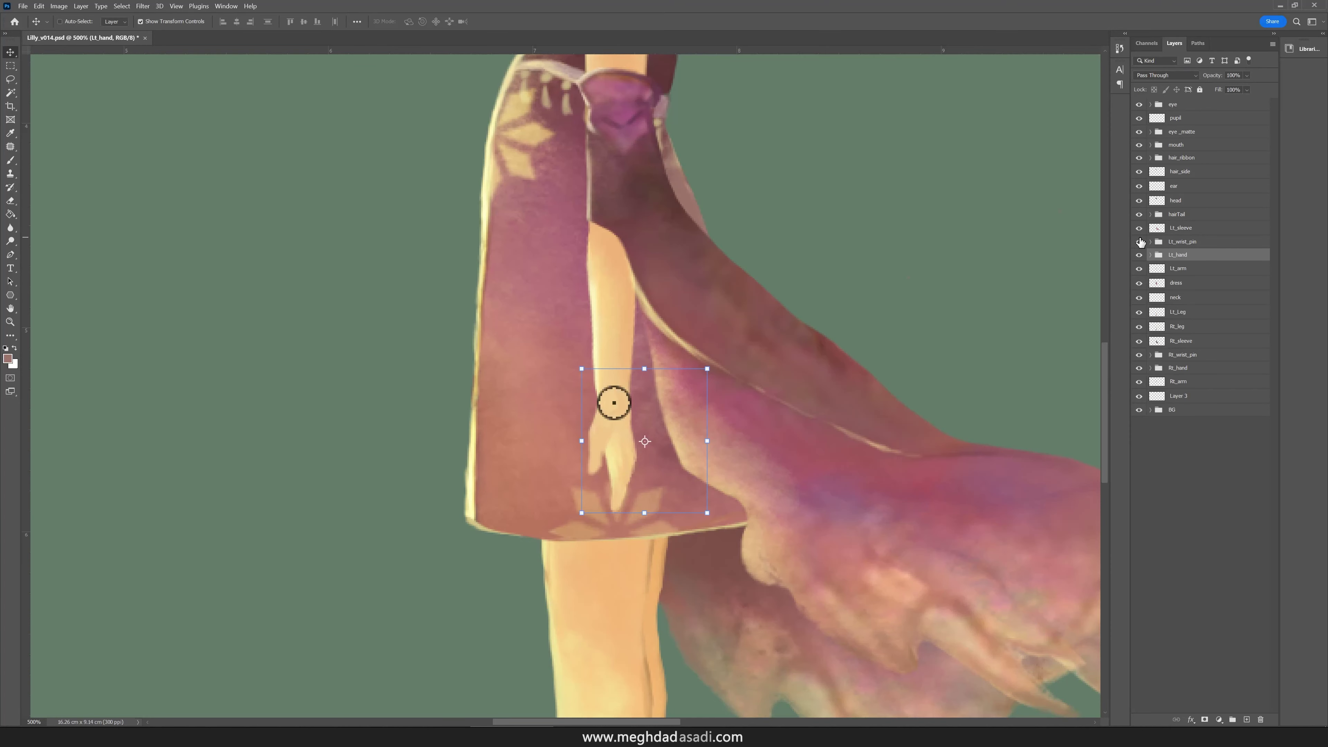
drag(618, 444, 563, 445)
key(ctrl+z)
- Toggle the wrist pin's visibility and place the Lt_hand group's transform reference point at the centre of the wrist pin circle
click(1139, 242)
click(1140, 242)
key(ctrl+t)
drag(643, 440, 614, 403)
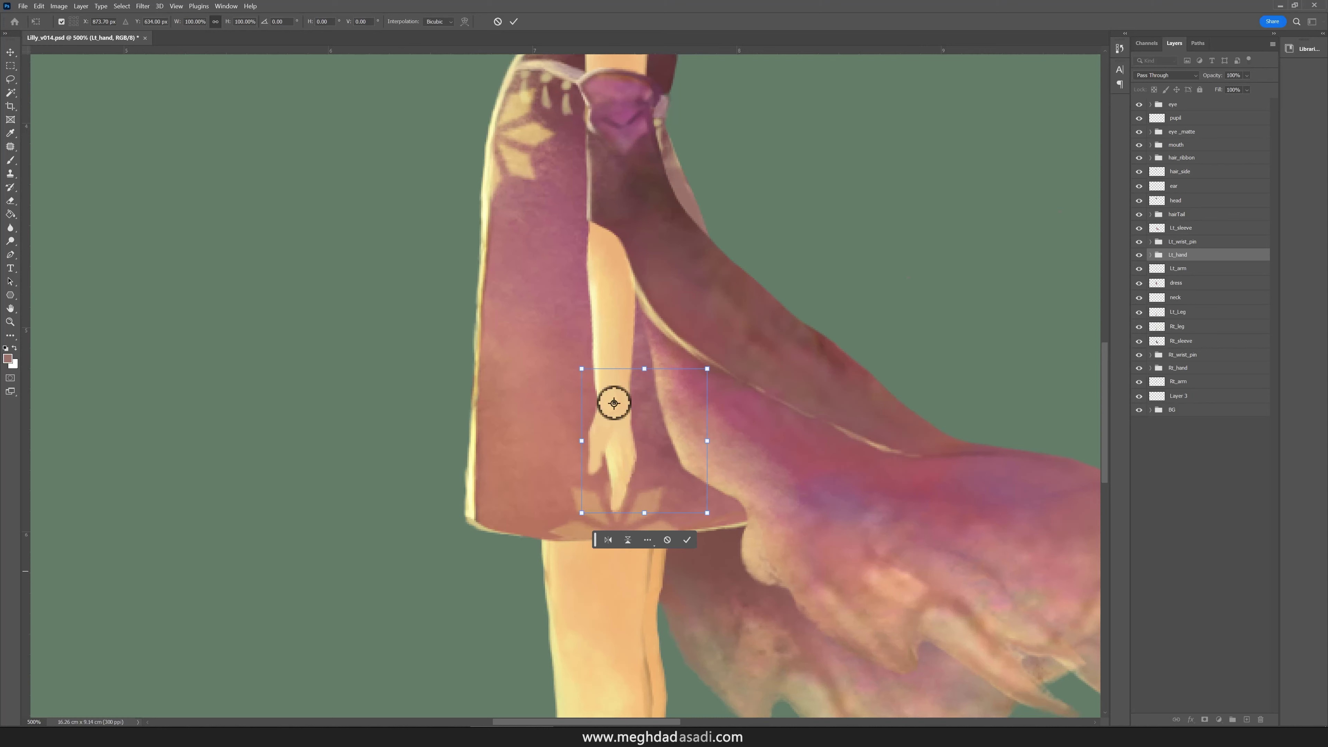
key(Return)
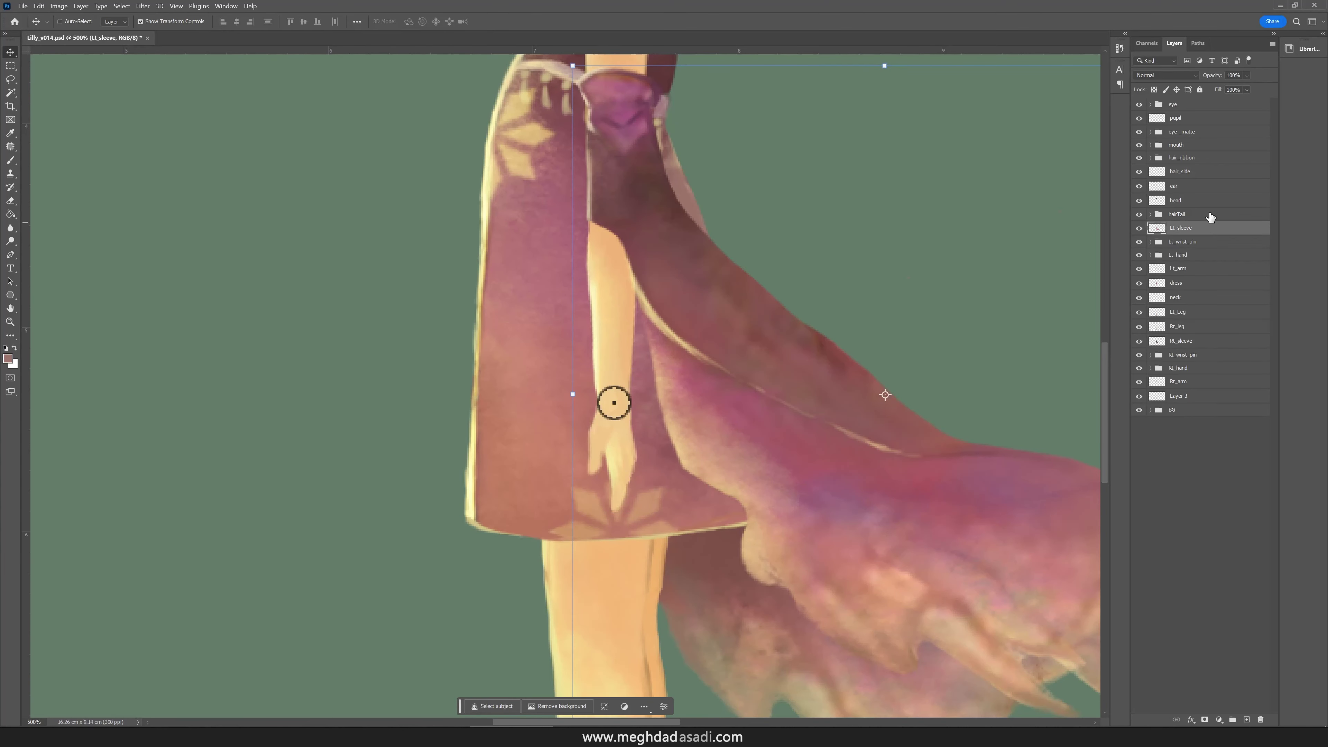
- Step through the hairTail, hair_side, mouth and pupil layers, and delete Layer 3 above the BG group
click(1210, 213)
click(1212, 171)
click(1214, 144)
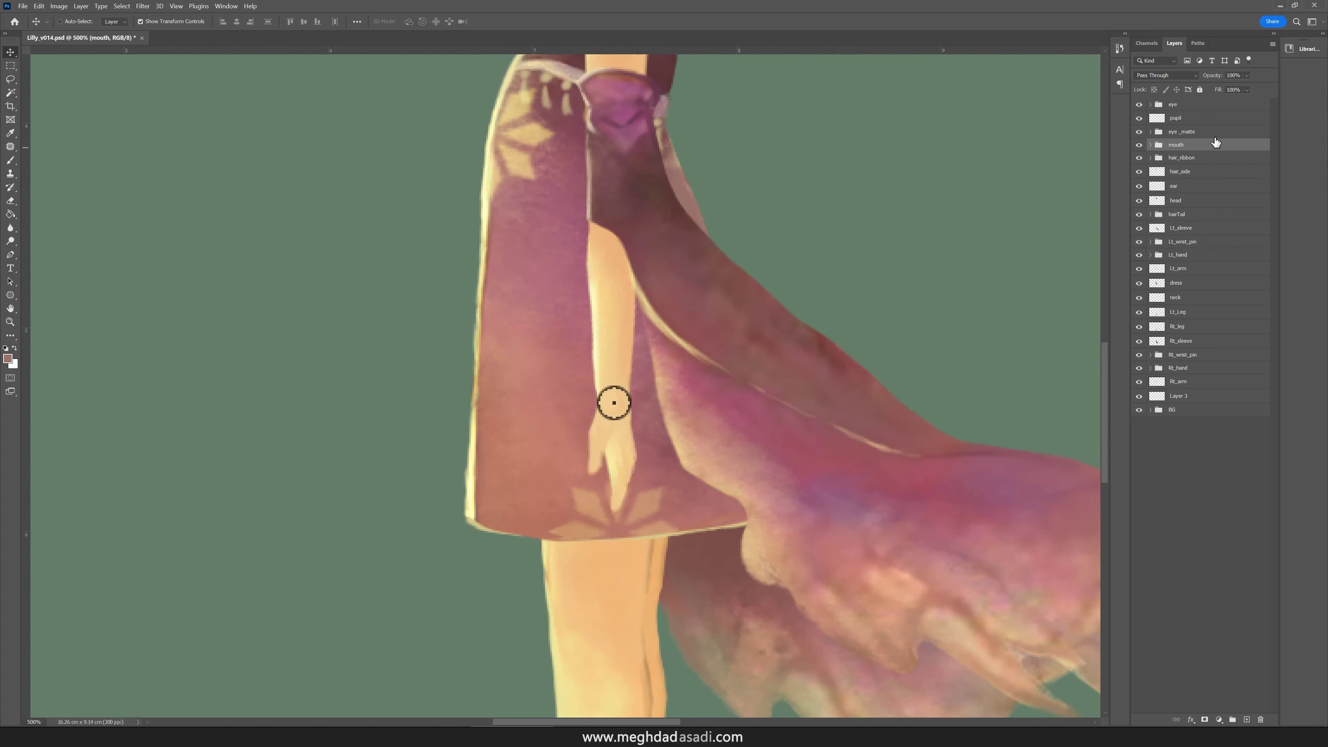
click(1216, 117)
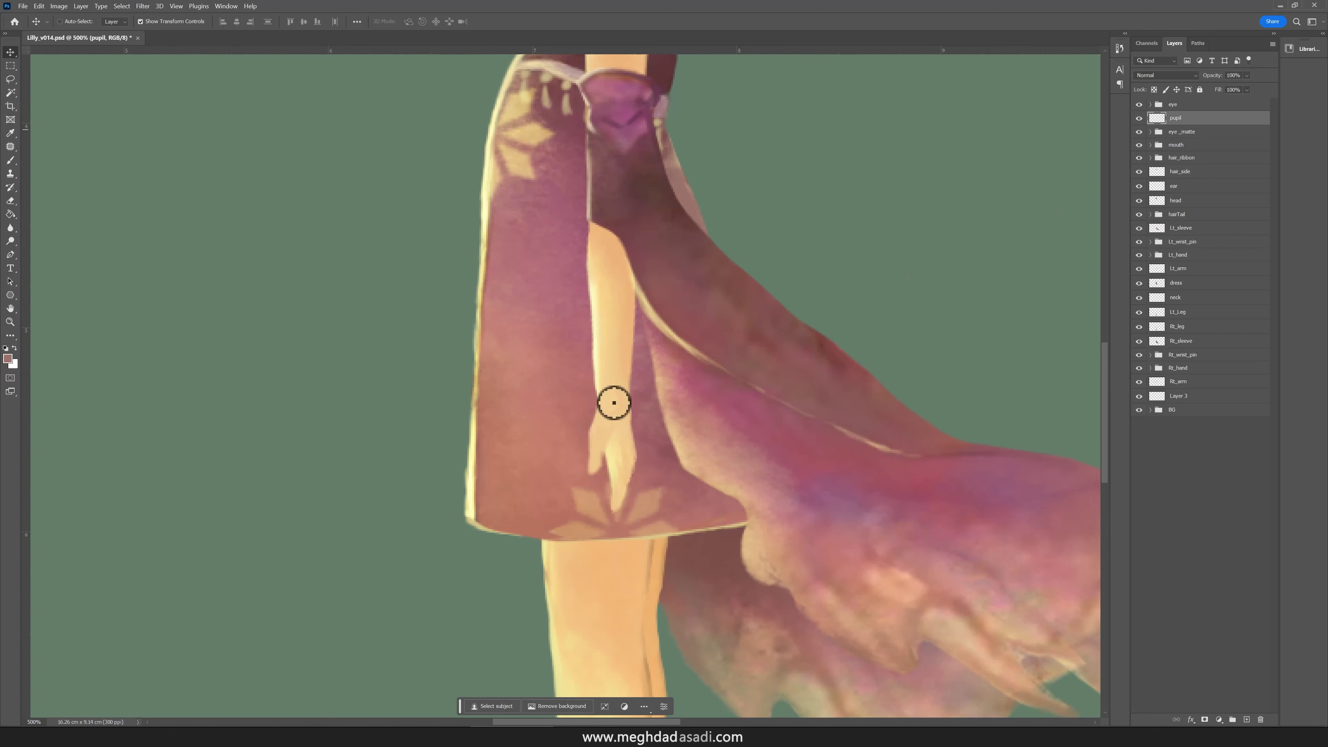
click(1194, 399)
key(Delete)
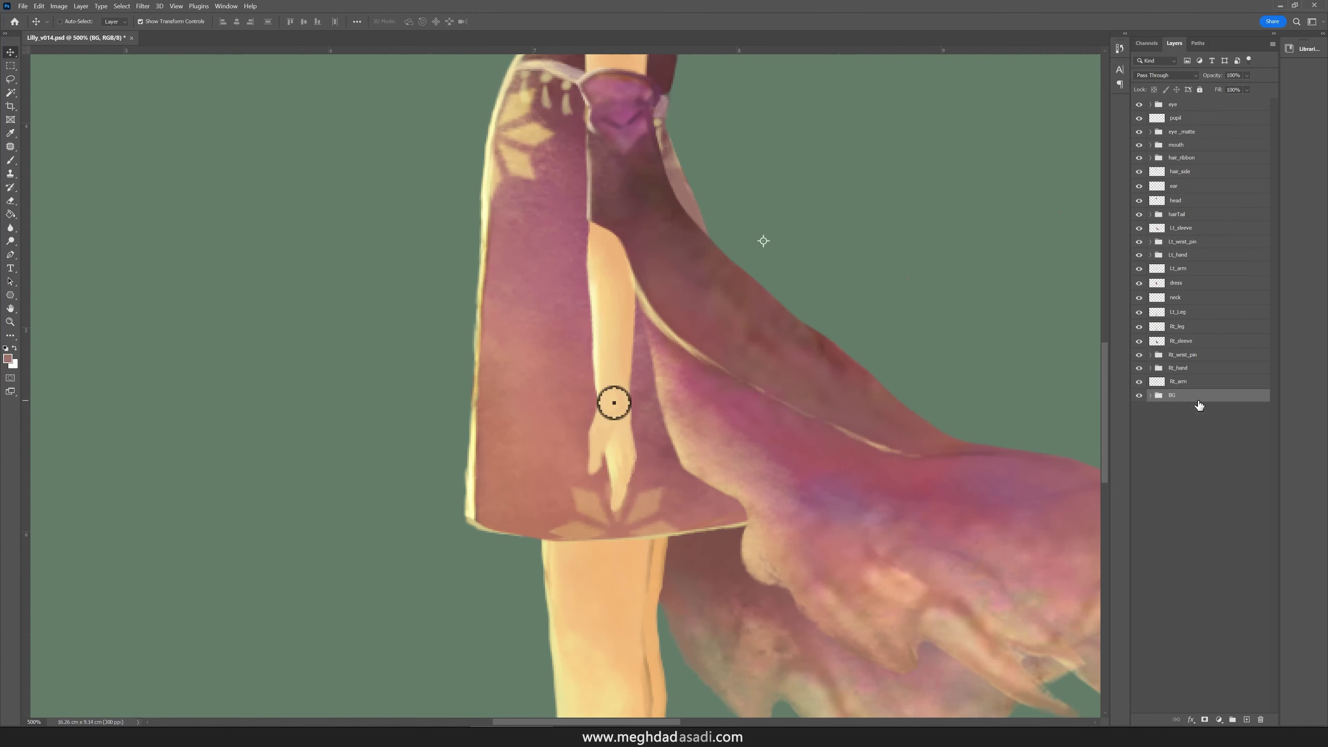
- Expand the BG group to list its foot shadow and background layers
click(1151, 396)
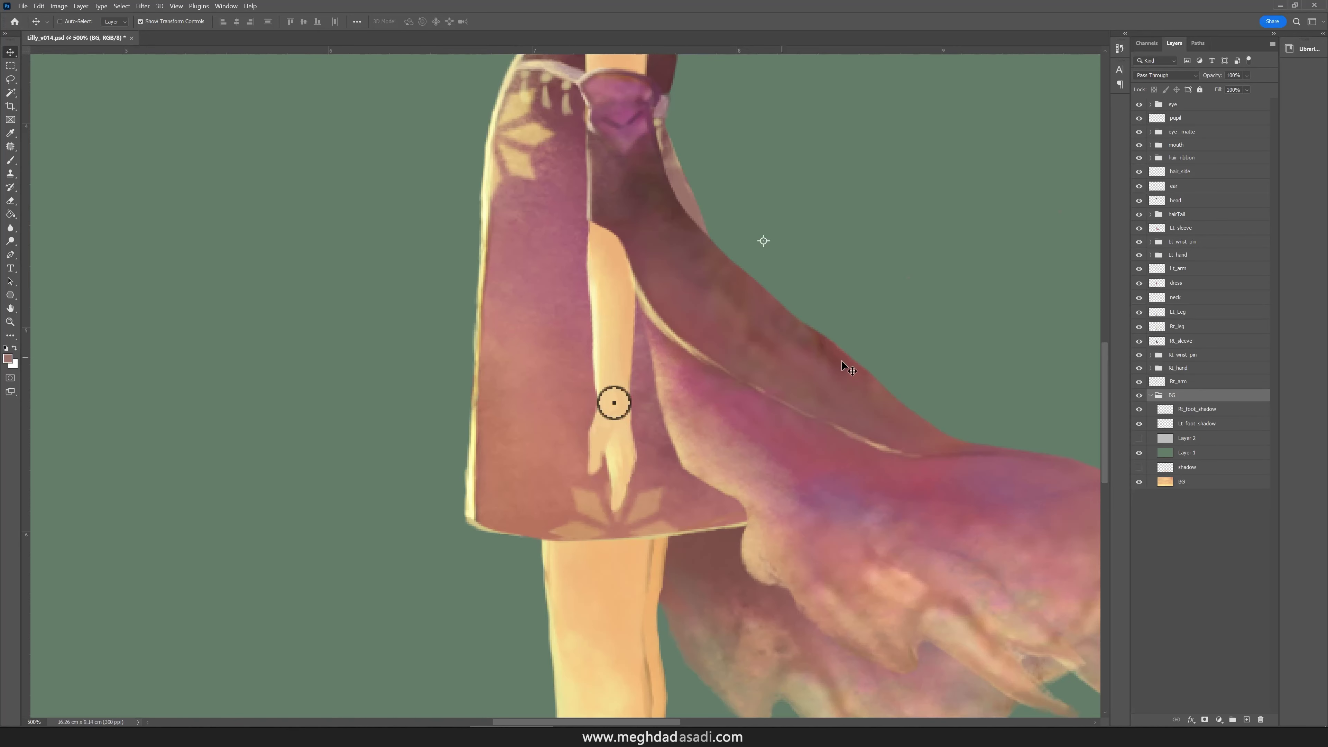
- Try moving the dress layer sideways, clear of the body on the side the girl faces
click(1186, 283)
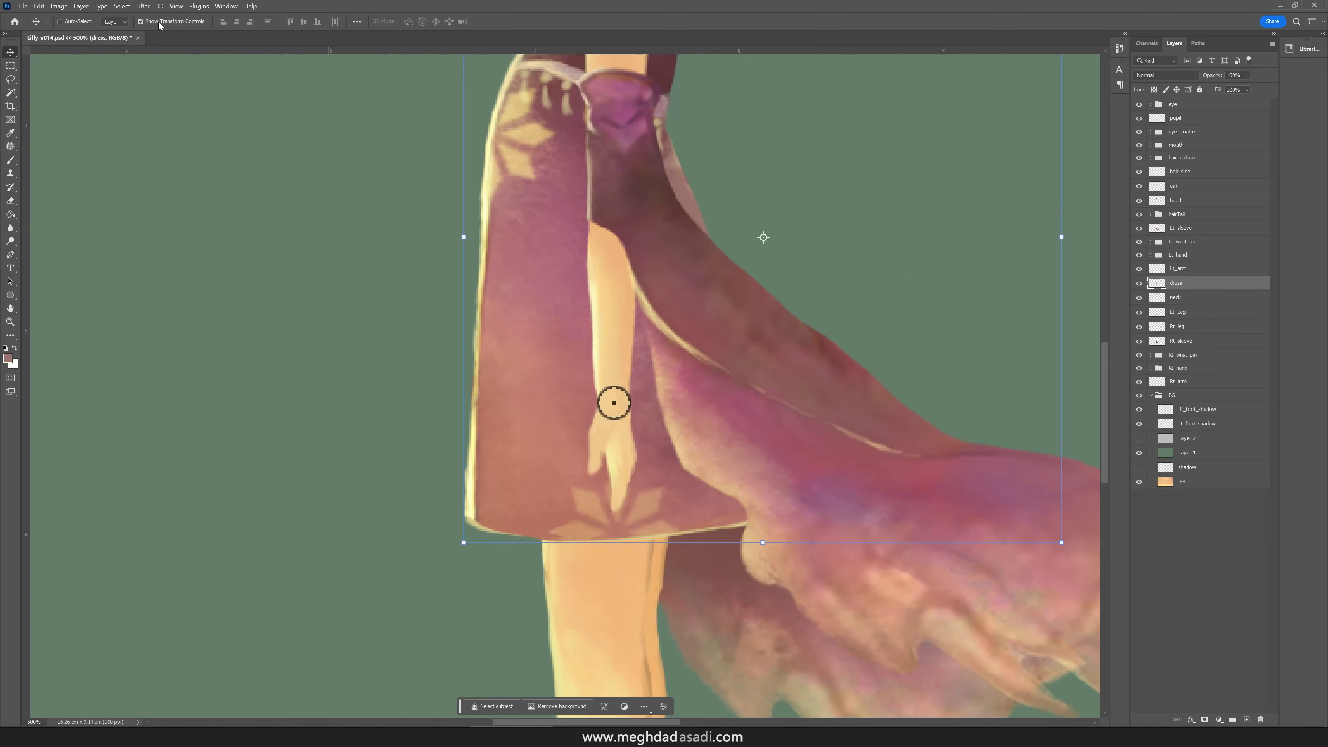
ctrl+alt+click(717, 275)
ctrl+alt+click(716, 276)
drag(717, 277, 650, 372)
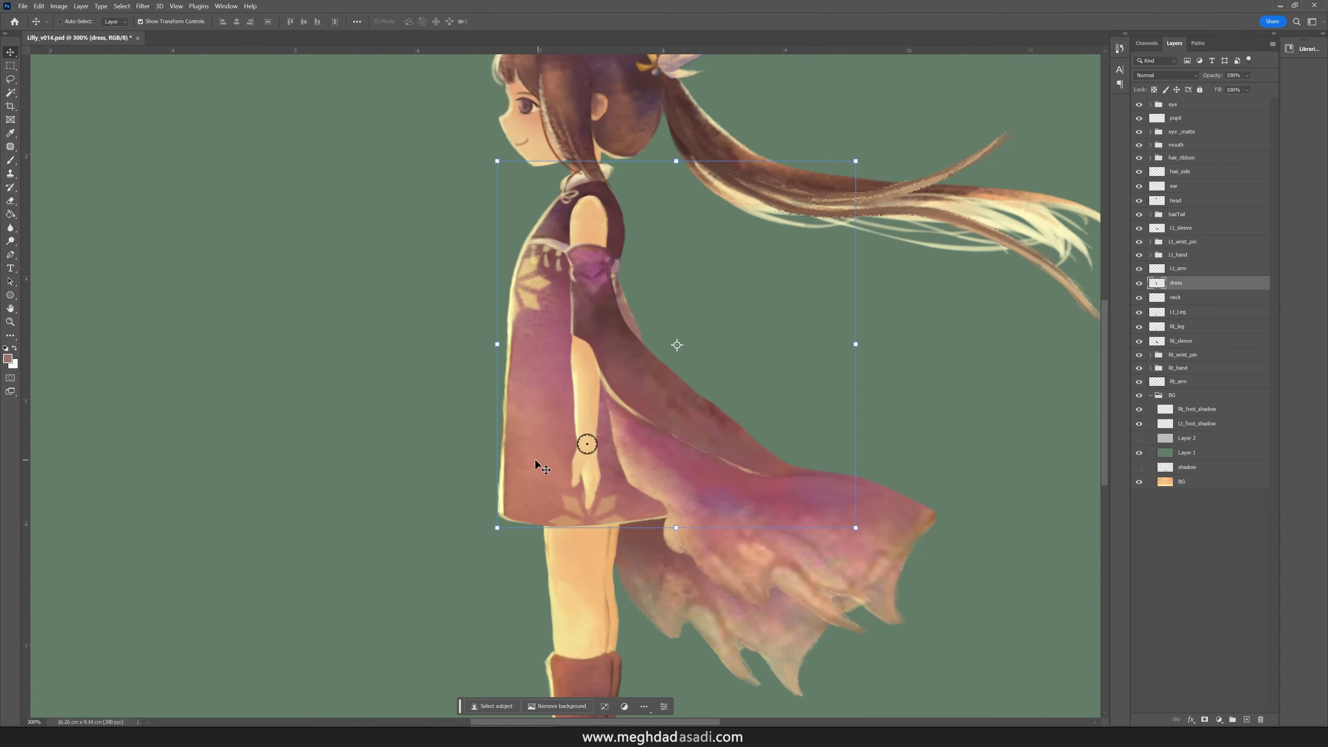
drag(537, 463, 223, 453)
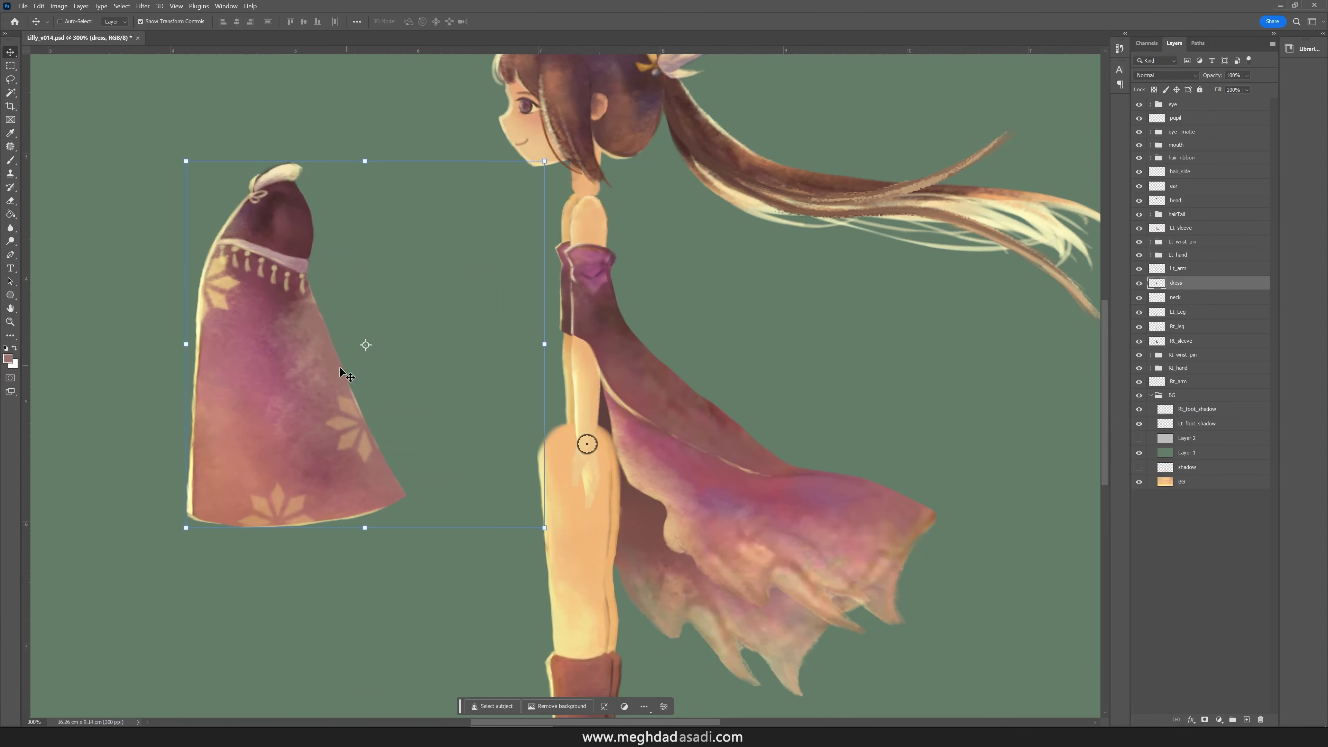
key(shift+Left)
key(shift+Left)
key(shift+Left)
key(shift+Left)
key(shift+Left)
key(shift+Left)
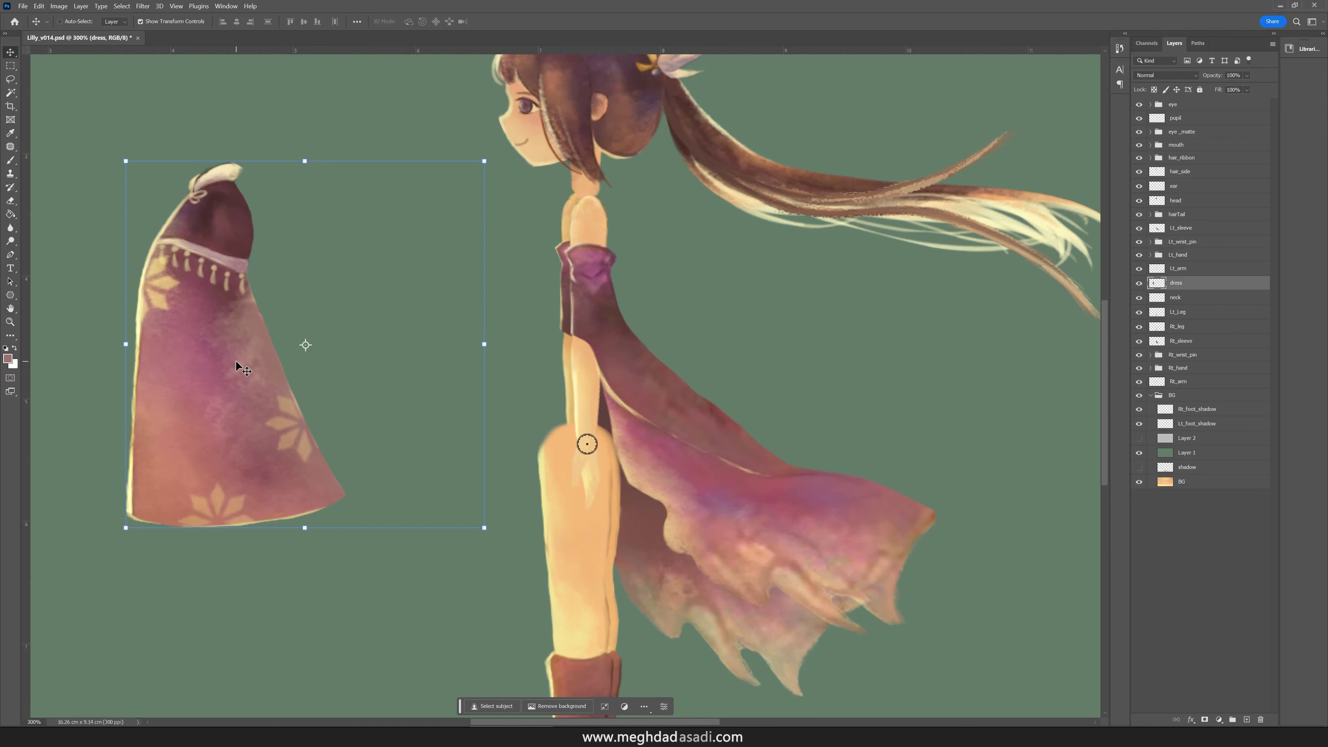
- Try clearing the stray pixels from the empty area beside the dress, and undo back to the dress's original position
key(m)
drag(502, 132, 352, 582)
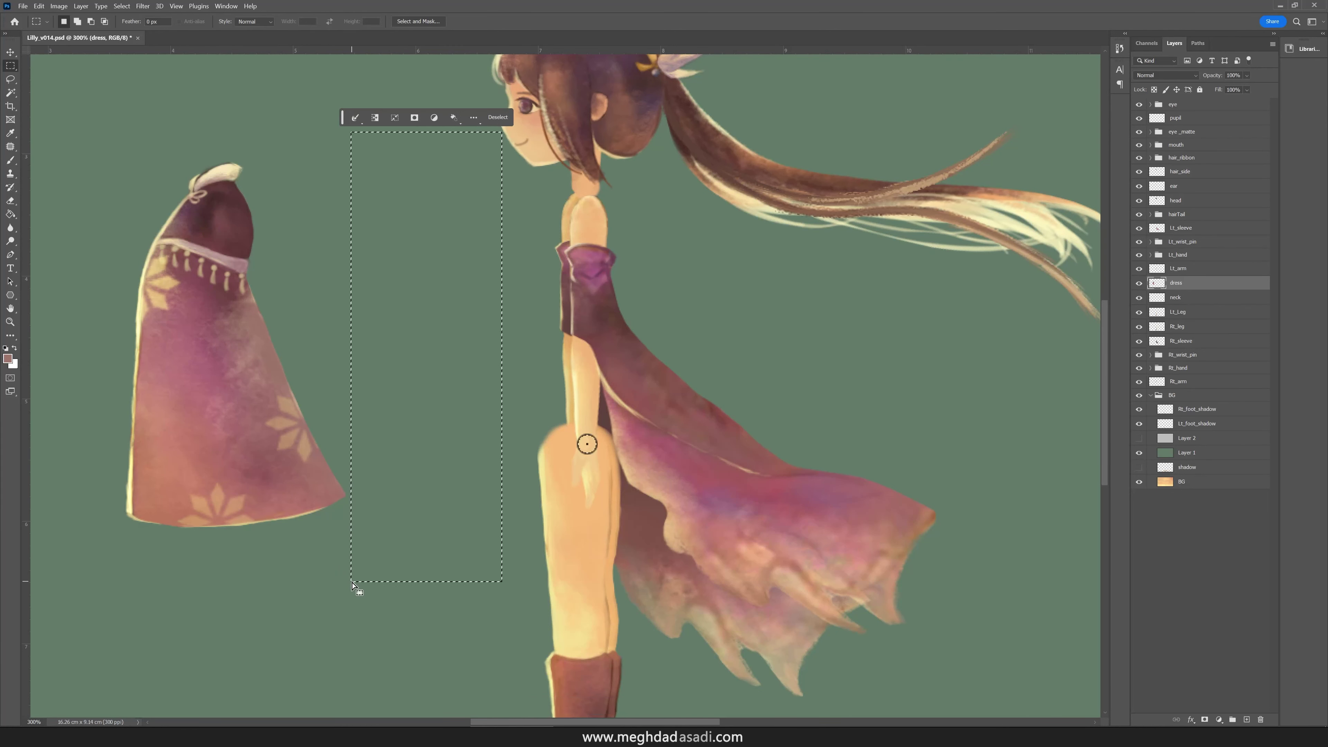
key(ctrl+d)
key(v)
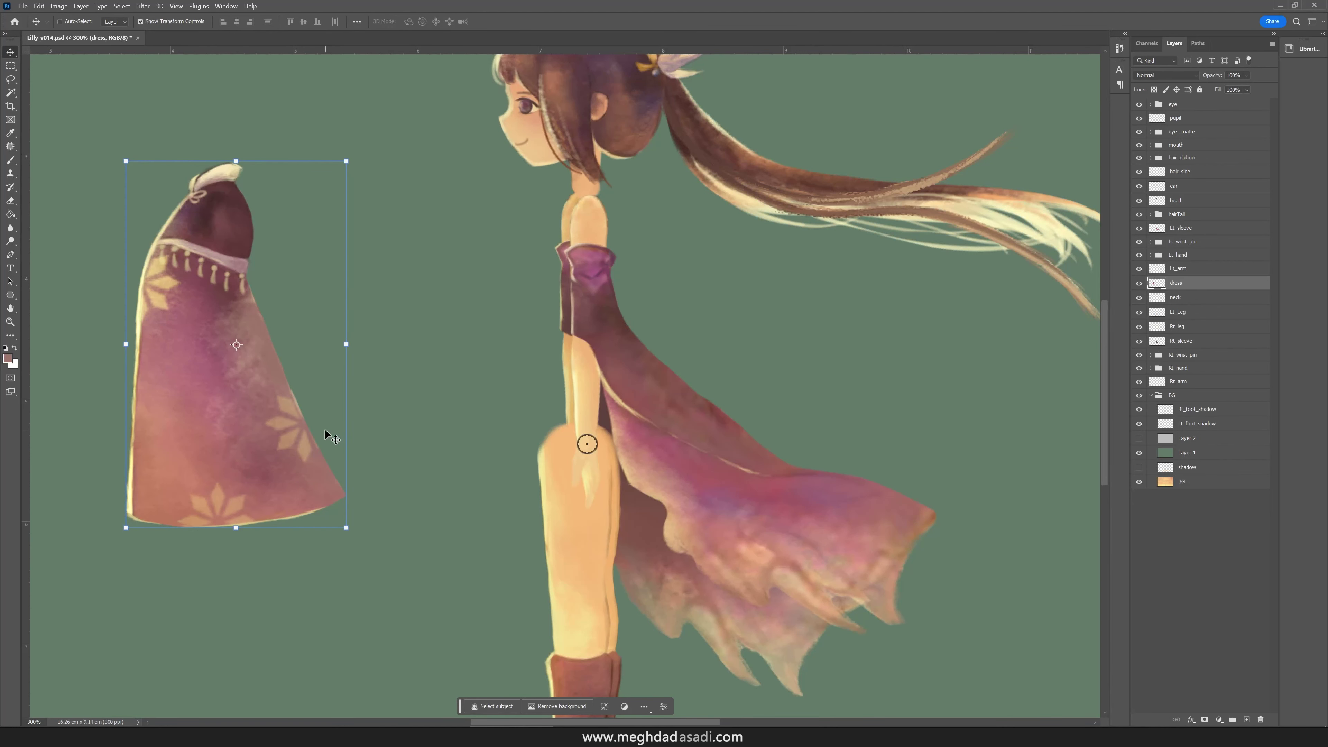
key(ctrl+z)
key(m)
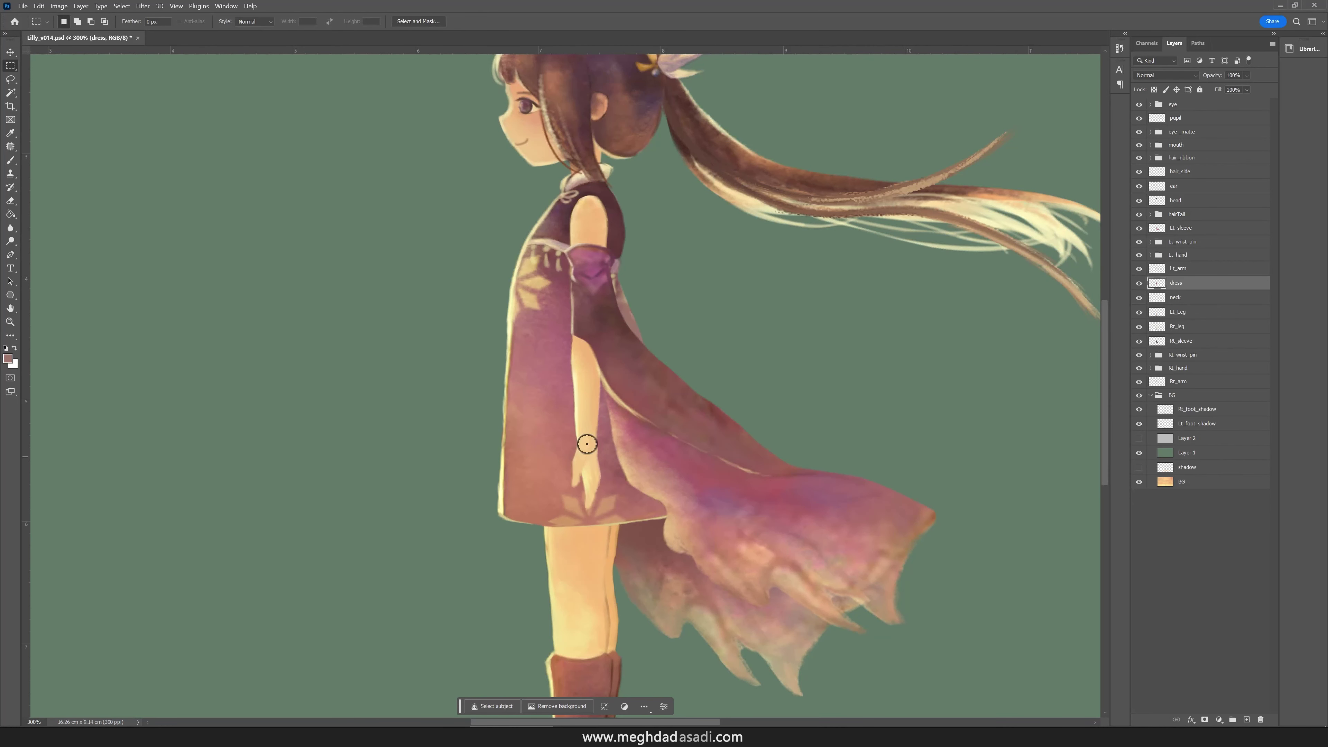
- Delete Layer 2 and Layer 1 from the BG group and collapse the group
click(1191, 439)
shift+click(1189, 452)
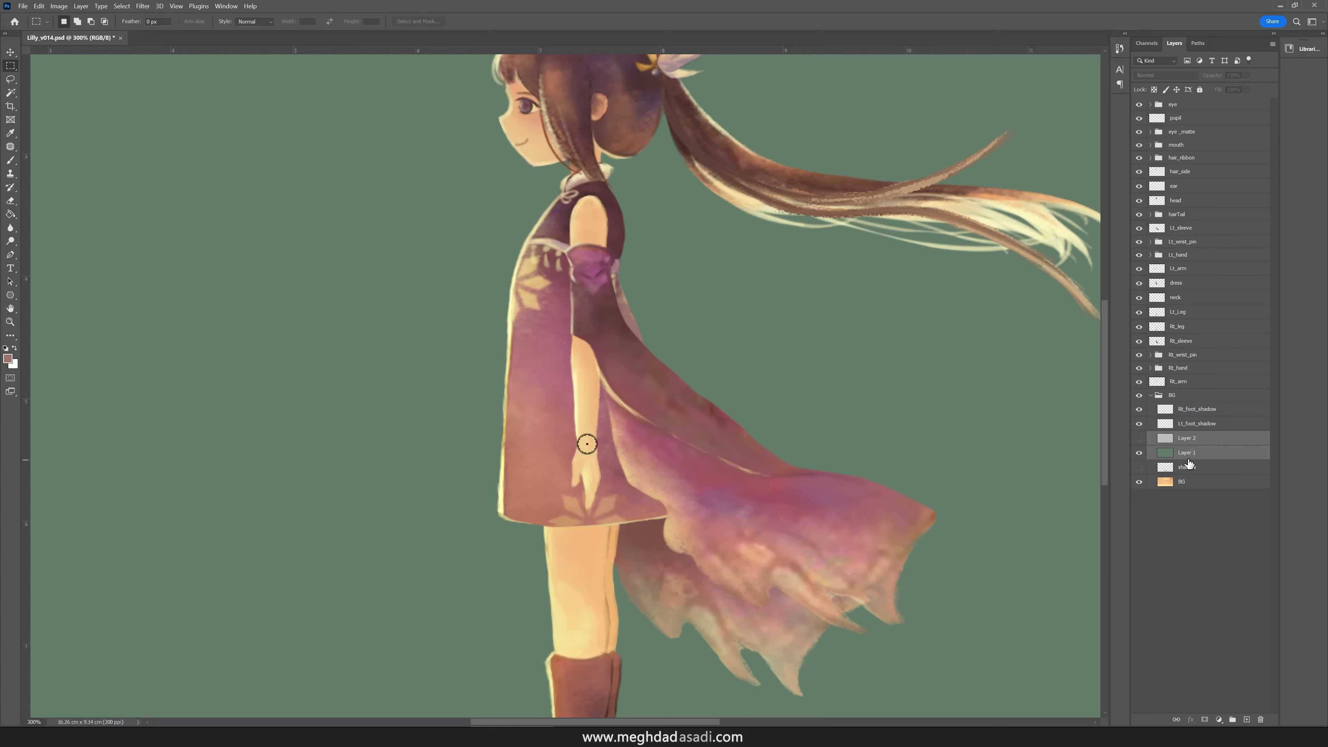
key(Delete)
click(1151, 395)
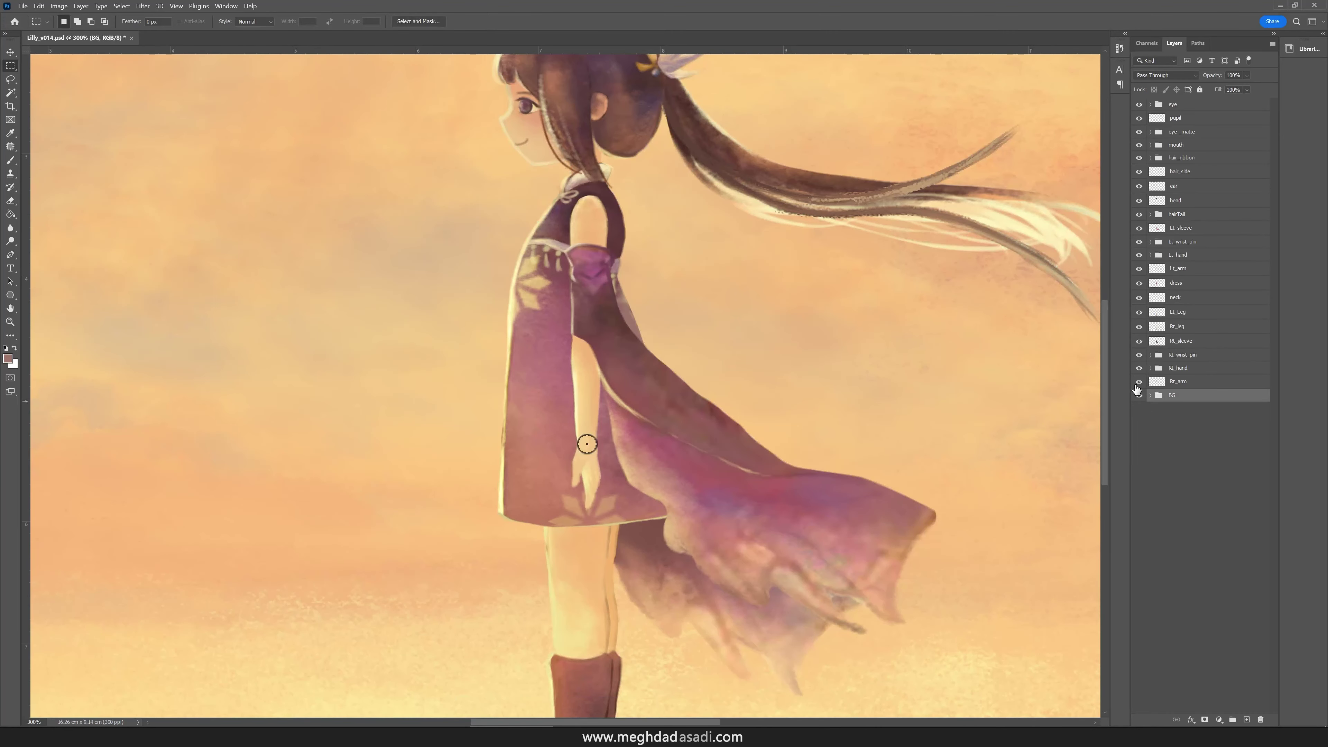
- Save the document as a new Photoshop version named Lilly_v015 in the project's Photoshop folder
click(23, 5)
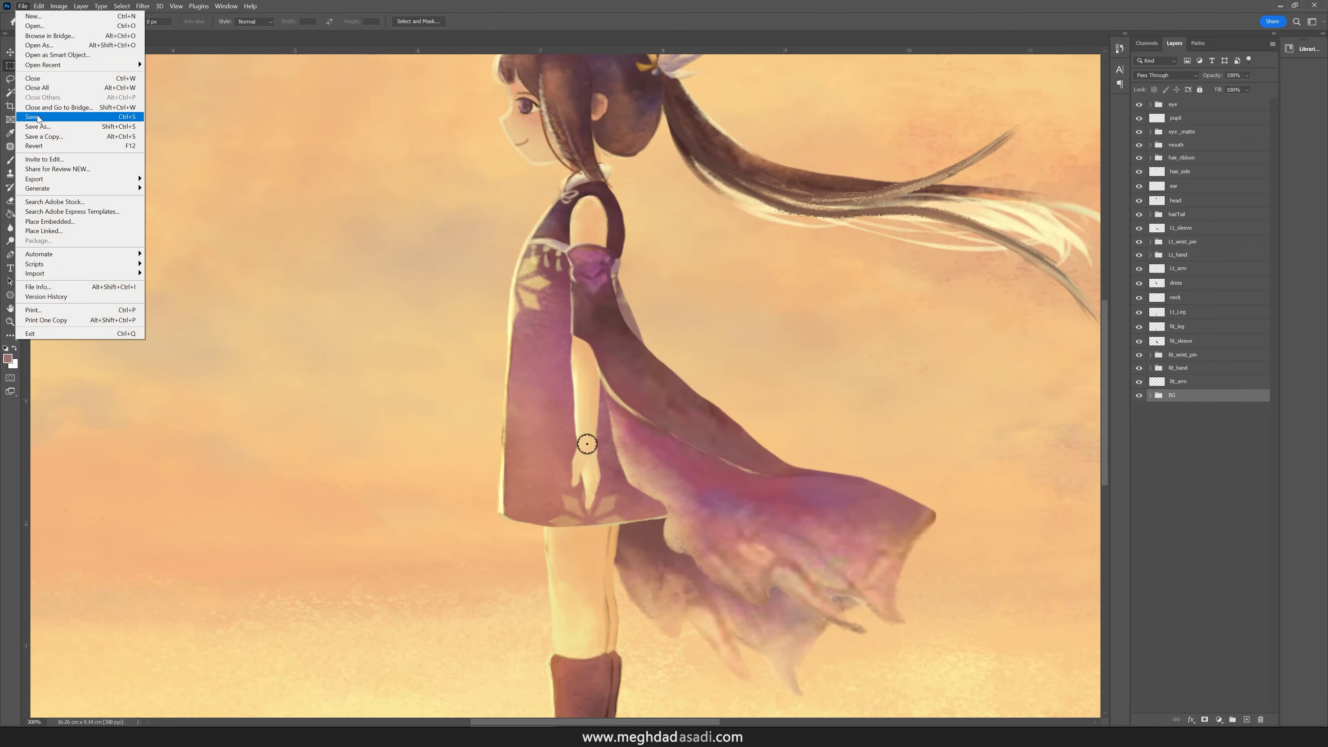
click(31, 129)
key(Return)
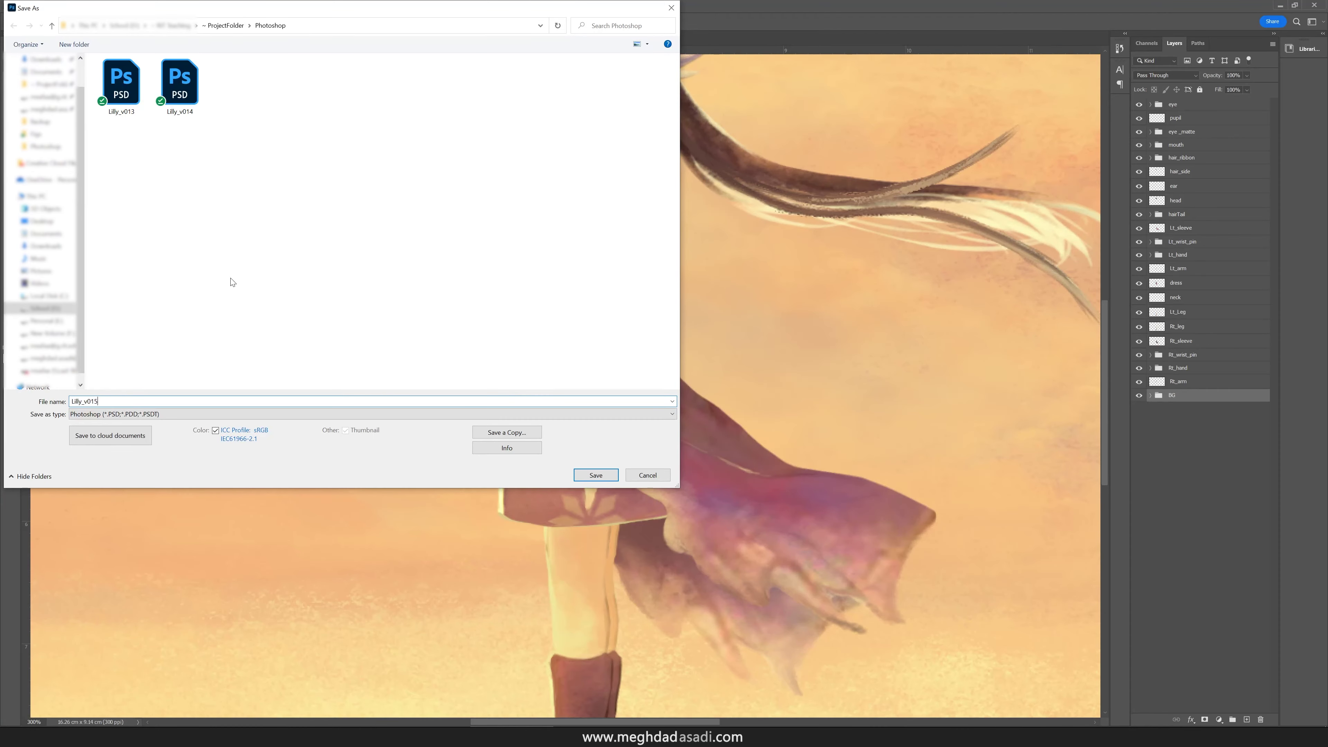
click(778, 217)
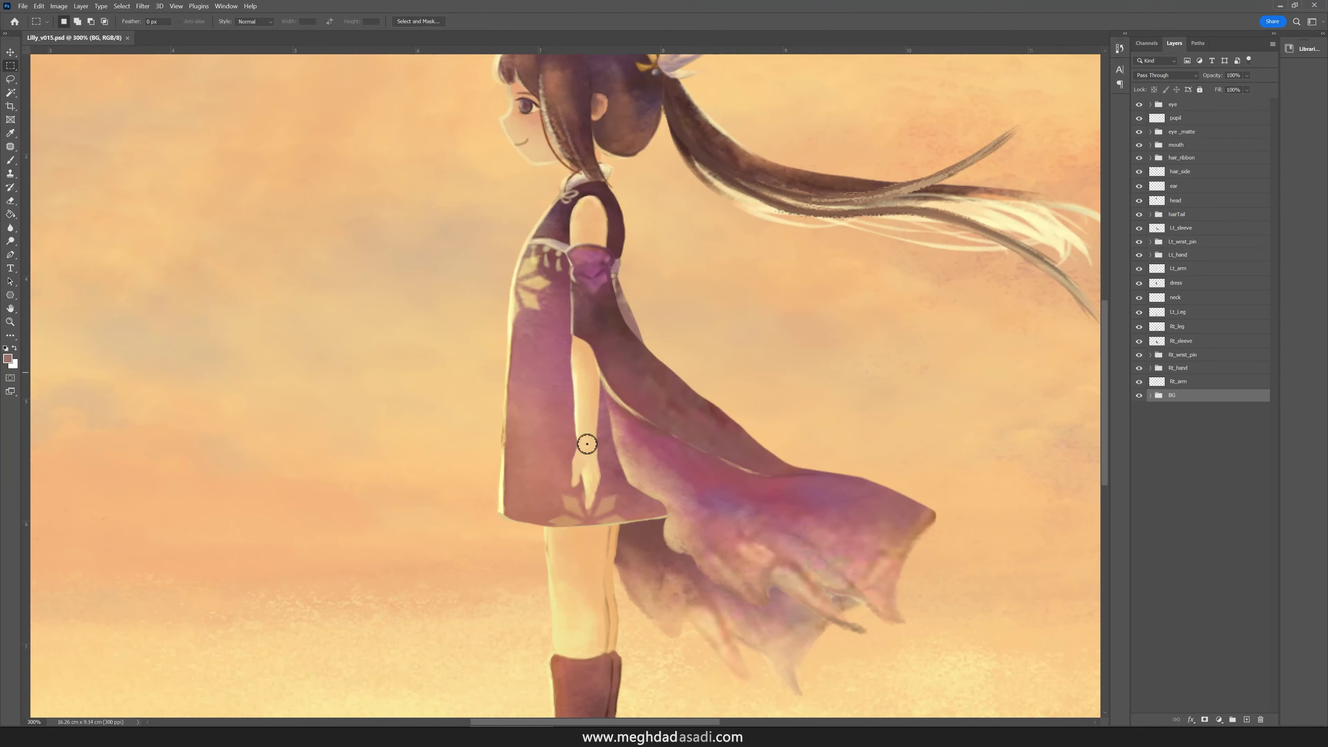